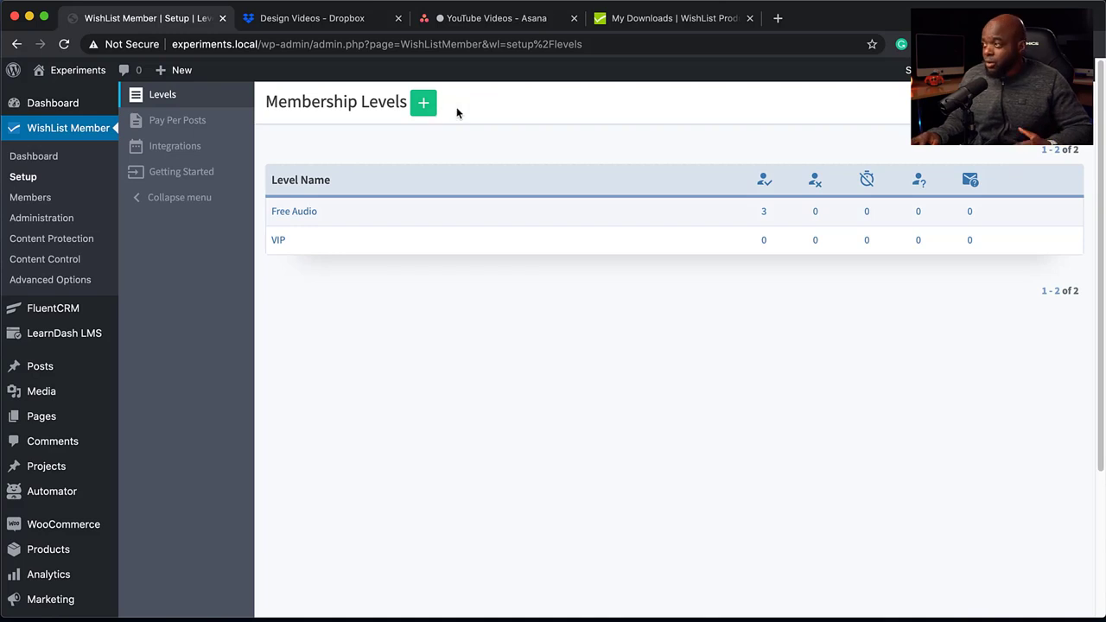
Create a new membership level named "Mak".
{"action": "left_click", "coordinate": [415, 105]}
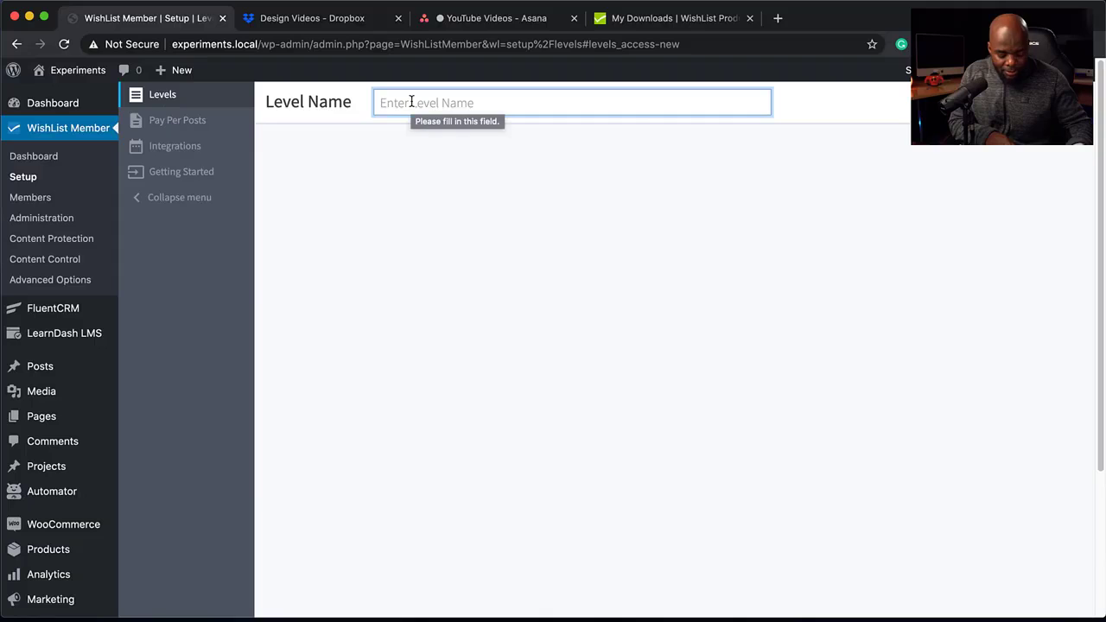
{"action": "type", "text": "Mak"}
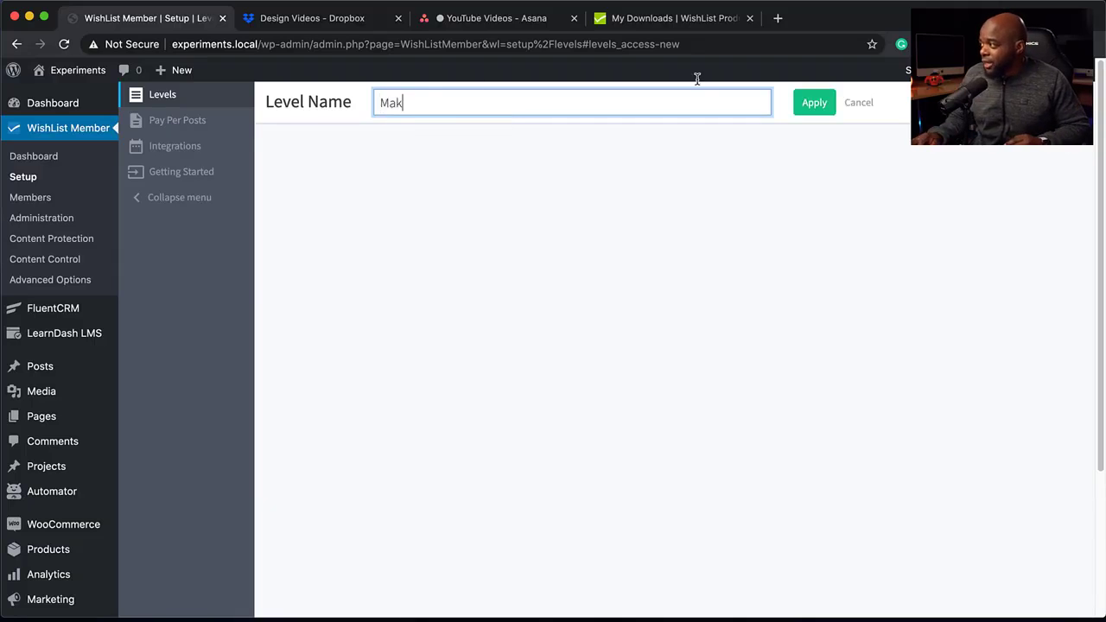
{"action": "left_click", "coordinate": [819, 98]}
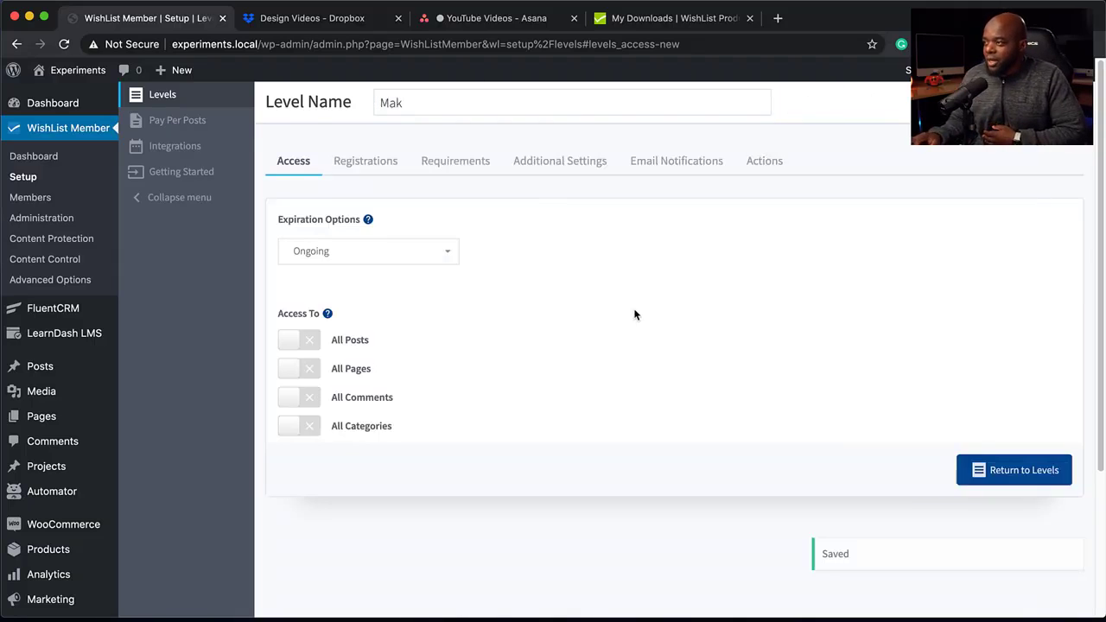
Review the new level's registration options, requirements and additional settings.
{"action": "left_click", "coordinate": [360, 169]}
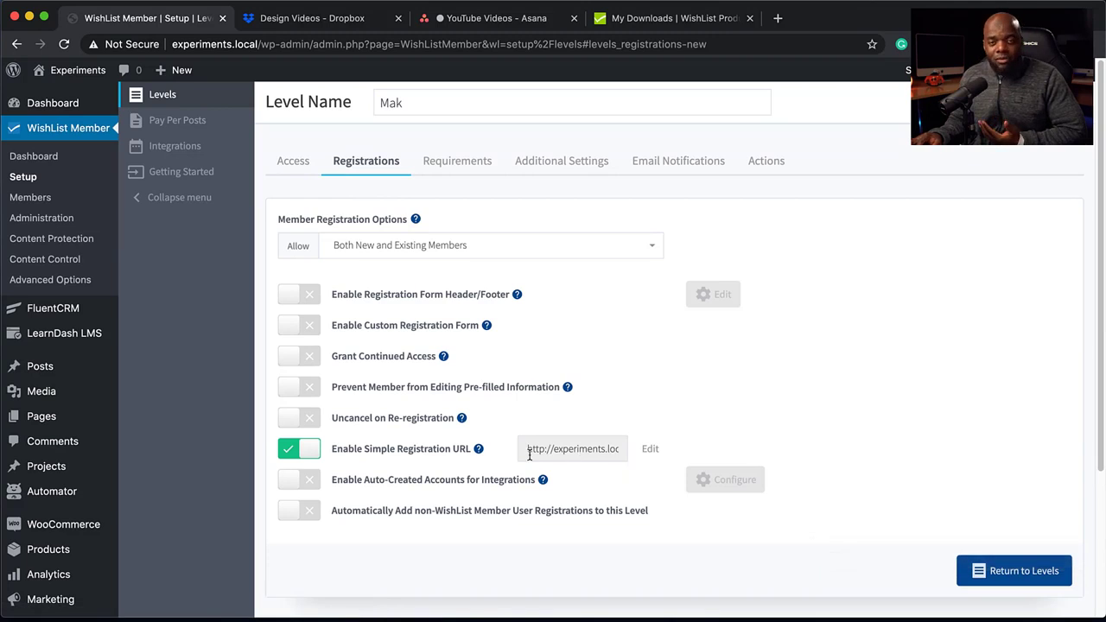
{"action": "left_click", "coordinate": [464, 169]}
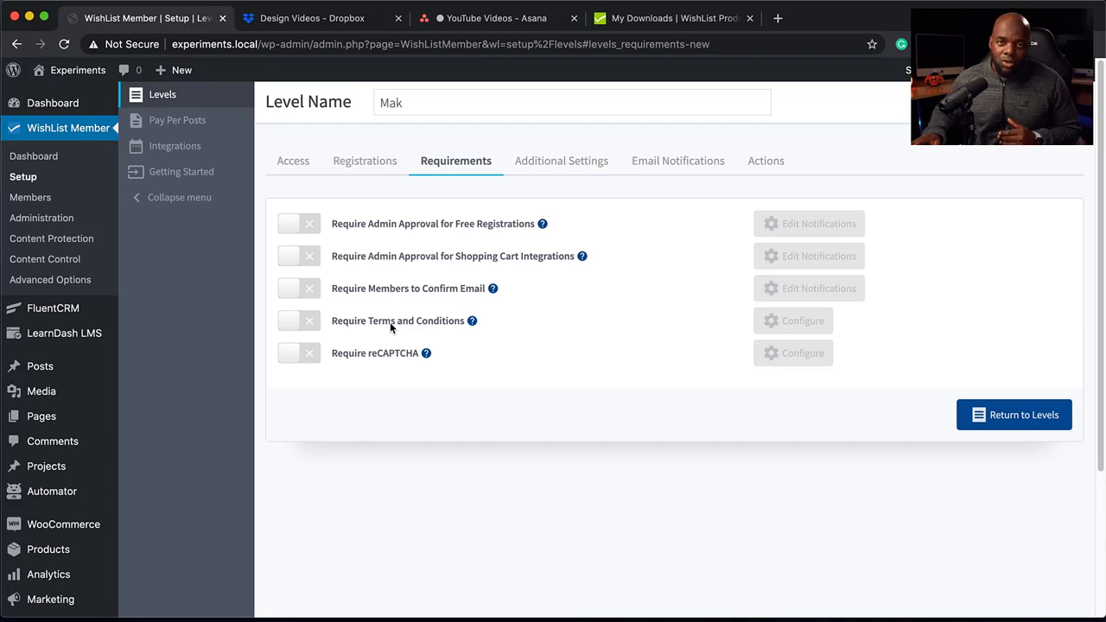
{"action": "left_click", "coordinate": [576, 163]}
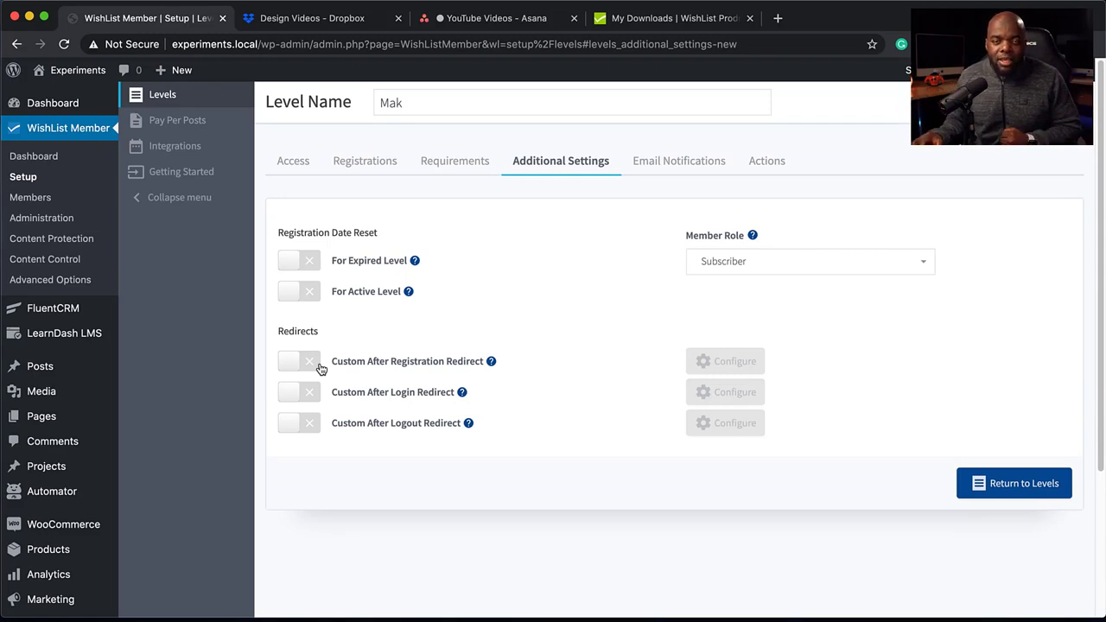
Examine the level's New Member Registration notification, enlarging the message editor to read the full email and its [memberlevel] merge code.
{"action": "left_click", "coordinate": [697, 165]}
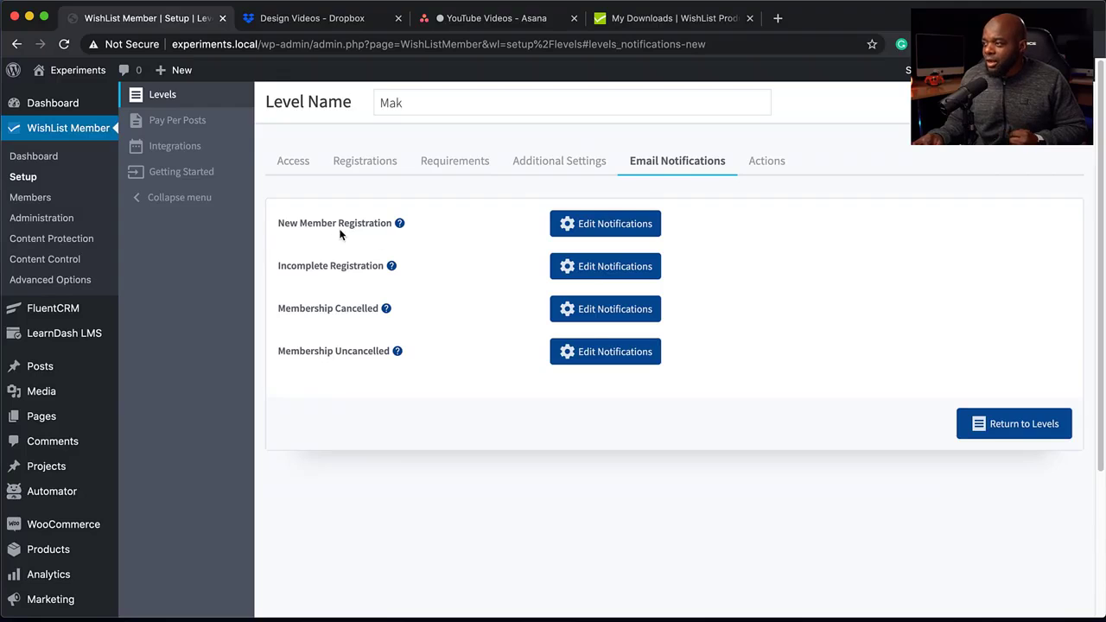
{"action": "left_click", "coordinate": [576, 229]}
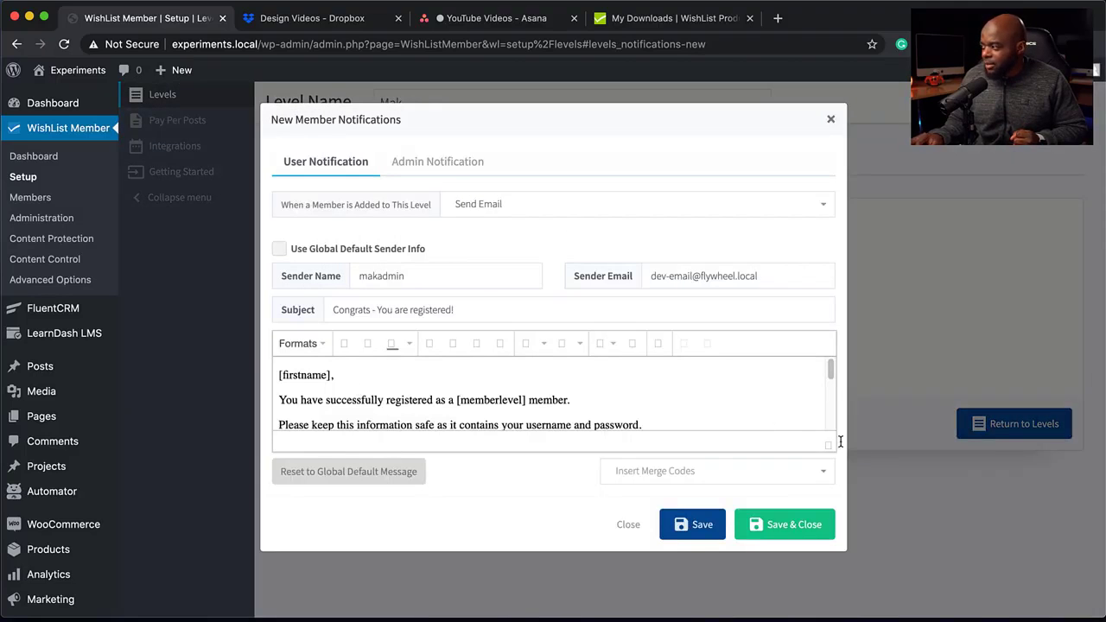
{"action": "left_click_drag", "start_coordinate": [828, 449], "coordinate": [831, 596]}
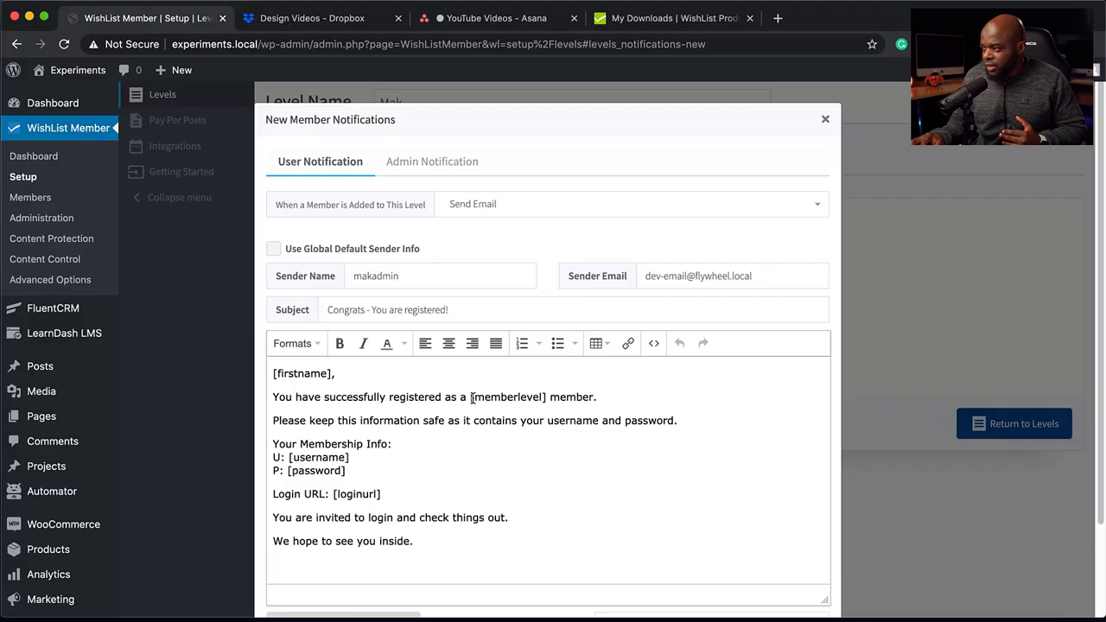
{"action": "left_click_drag", "start_coordinate": [470, 397], "coordinate": [545, 397]}
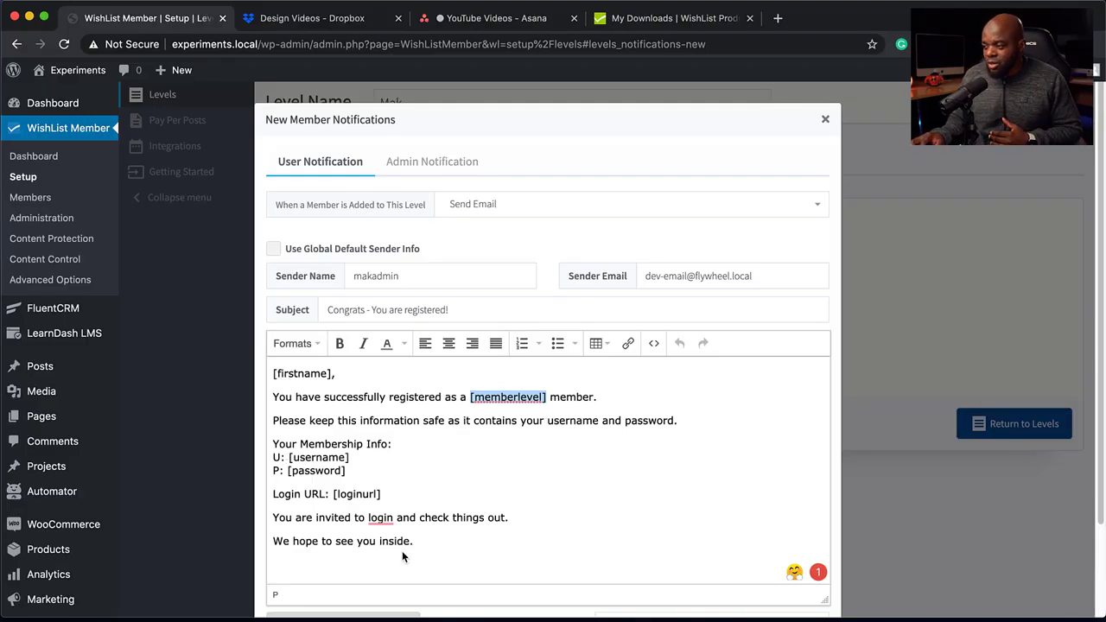
{"action": "left_click", "coordinate": [825, 119]}
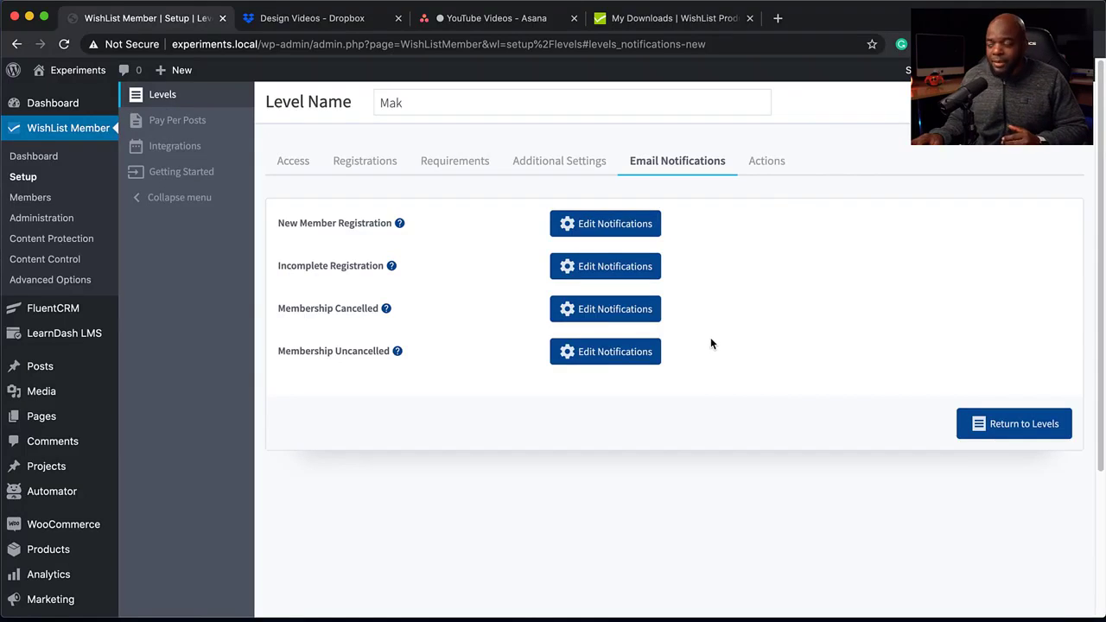
Add a level action that cancels members from Free Audio when they are added to this level.
{"action": "left_click", "coordinate": [780, 161]}
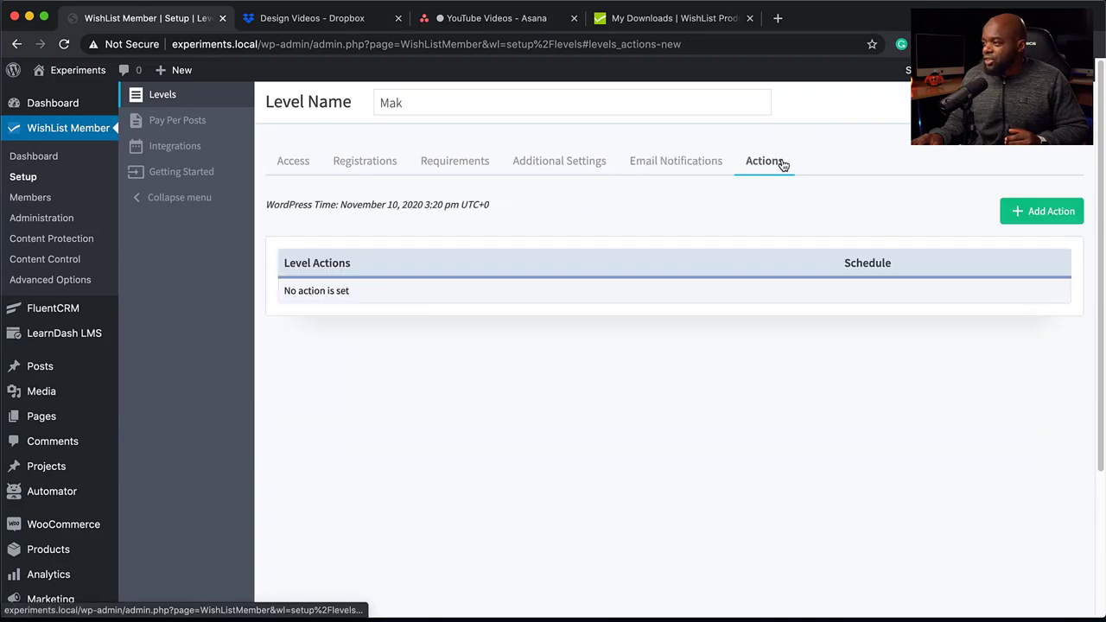
{"action": "left_click", "coordinate": [1041, 216]}
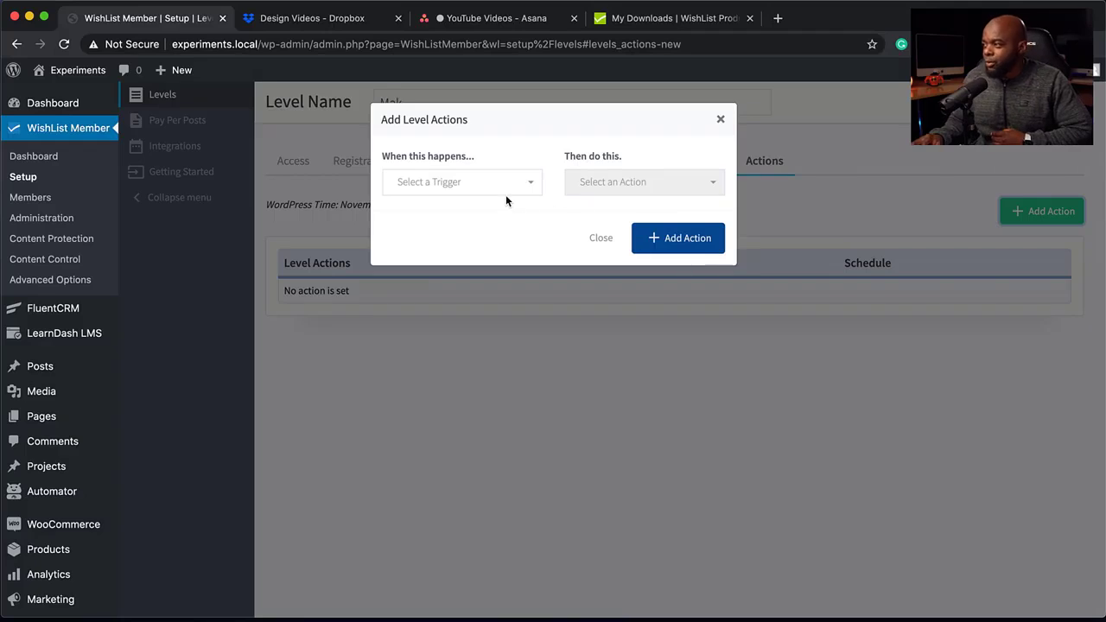
{"action": "left_click", "coordinate": [506, 182]}
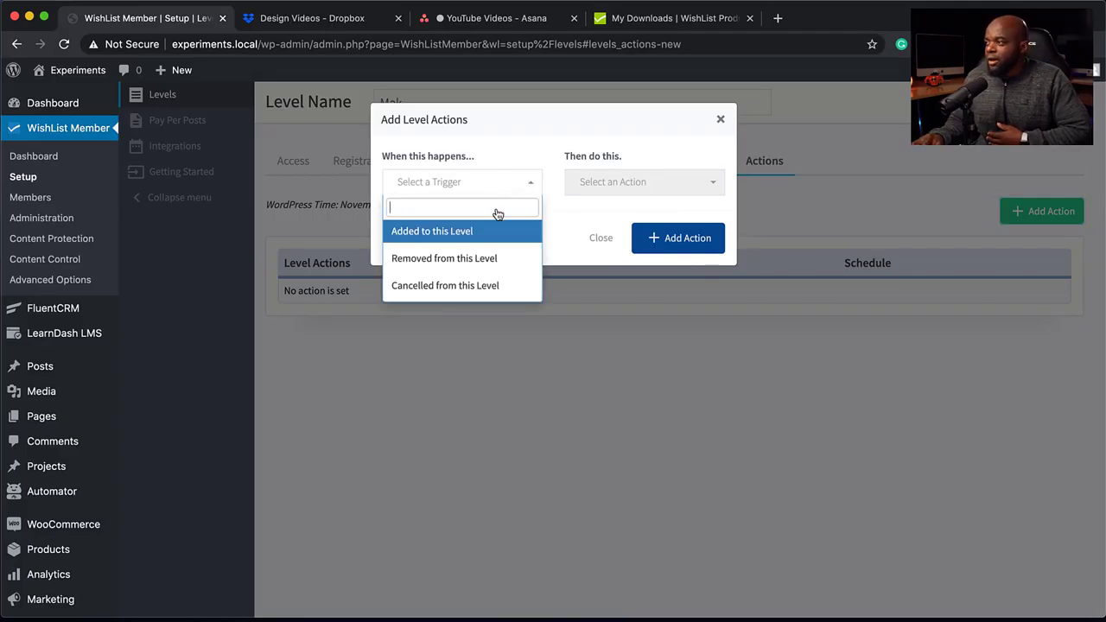
{"action": "left_click", "coordinate": [475, 233]}
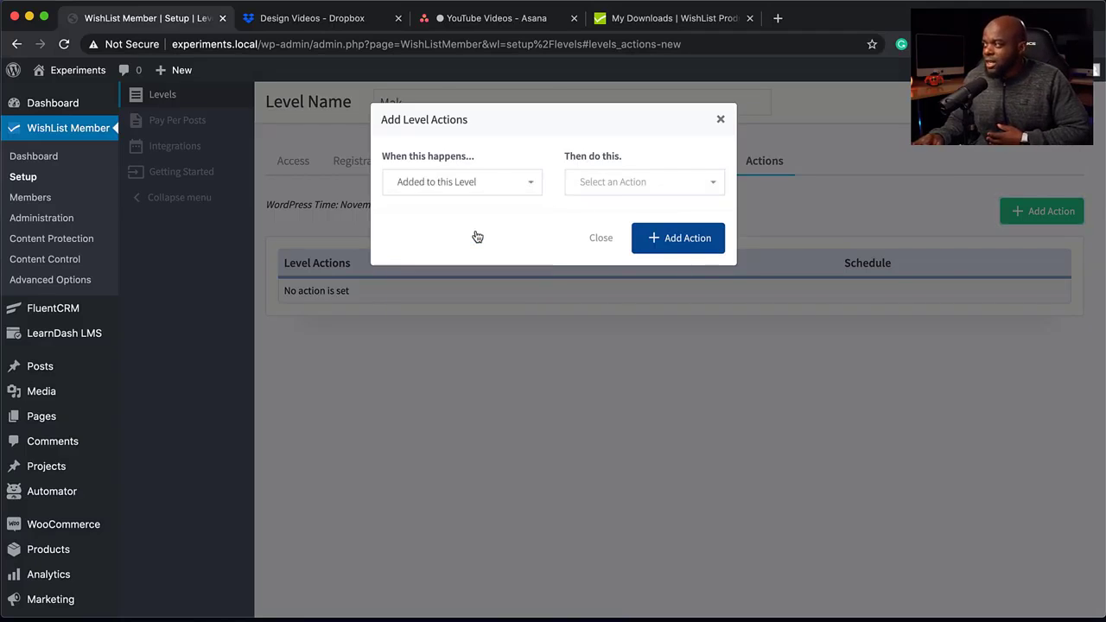
{"action": "left_click", "coordinate": [640, 189]}
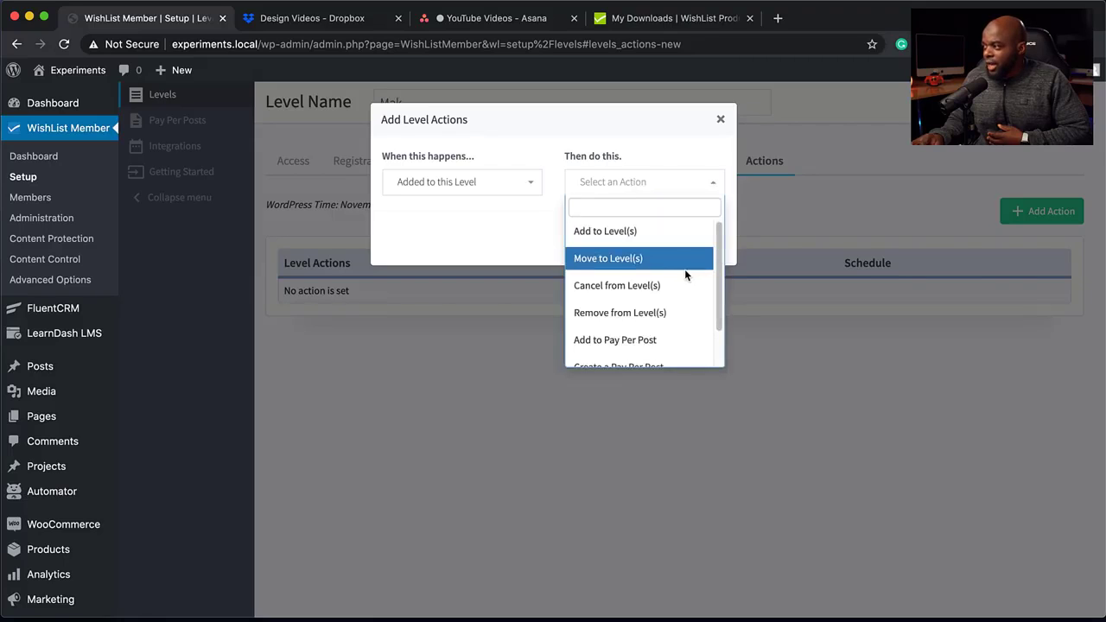
{"action": "left_click", "coordinate": [663, 287]}
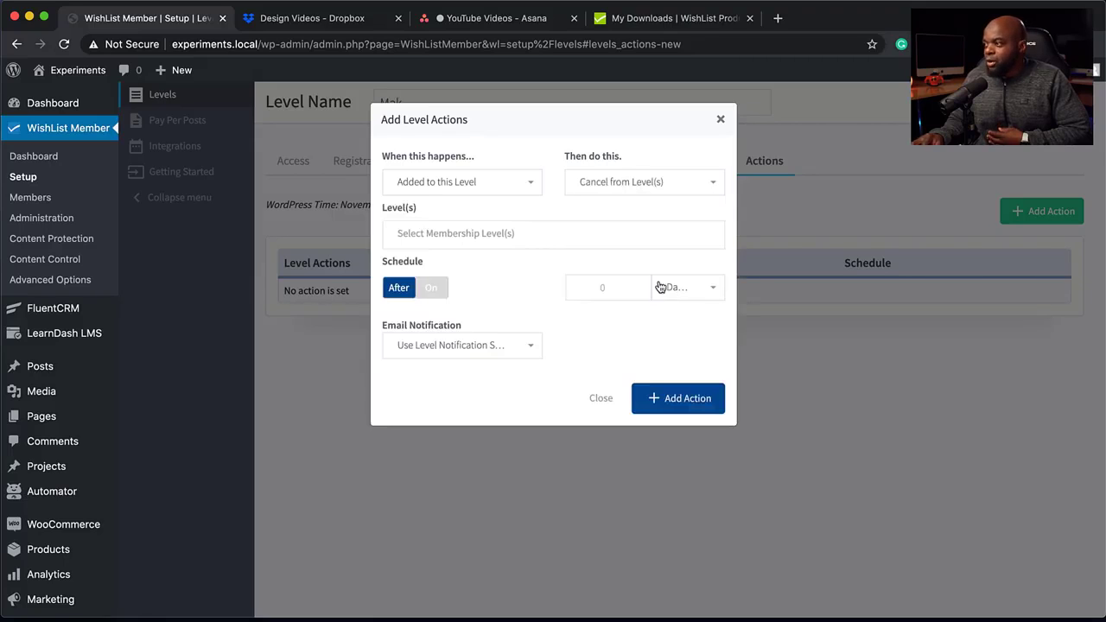
{"action": "left_click", "coordinate": [435, 233]}
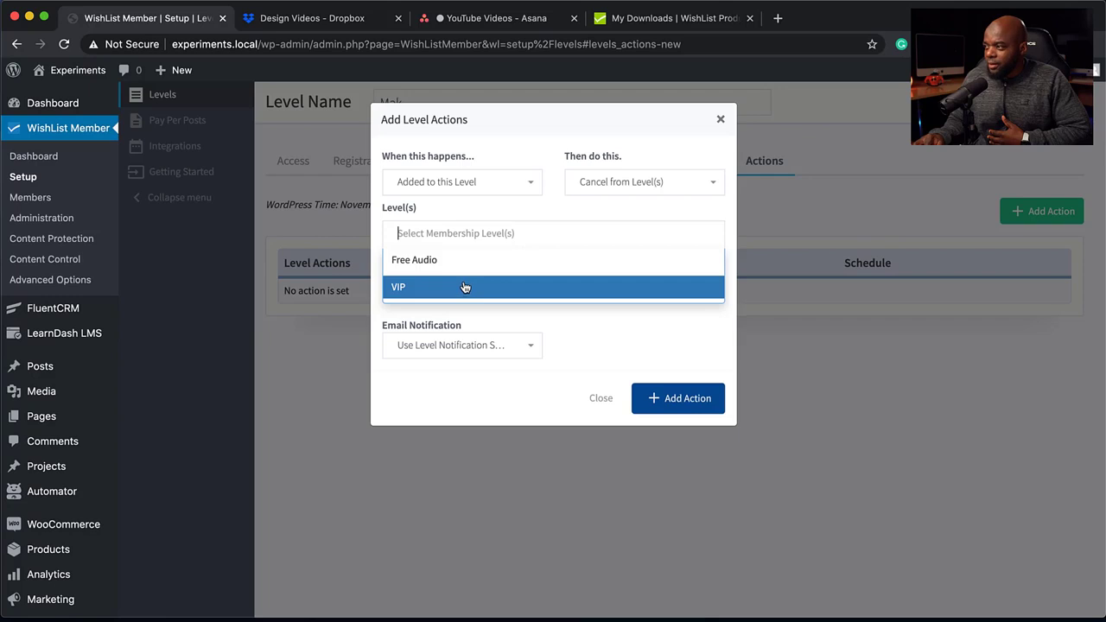
{"action": "left_click", "coordinate": [462, 260]}
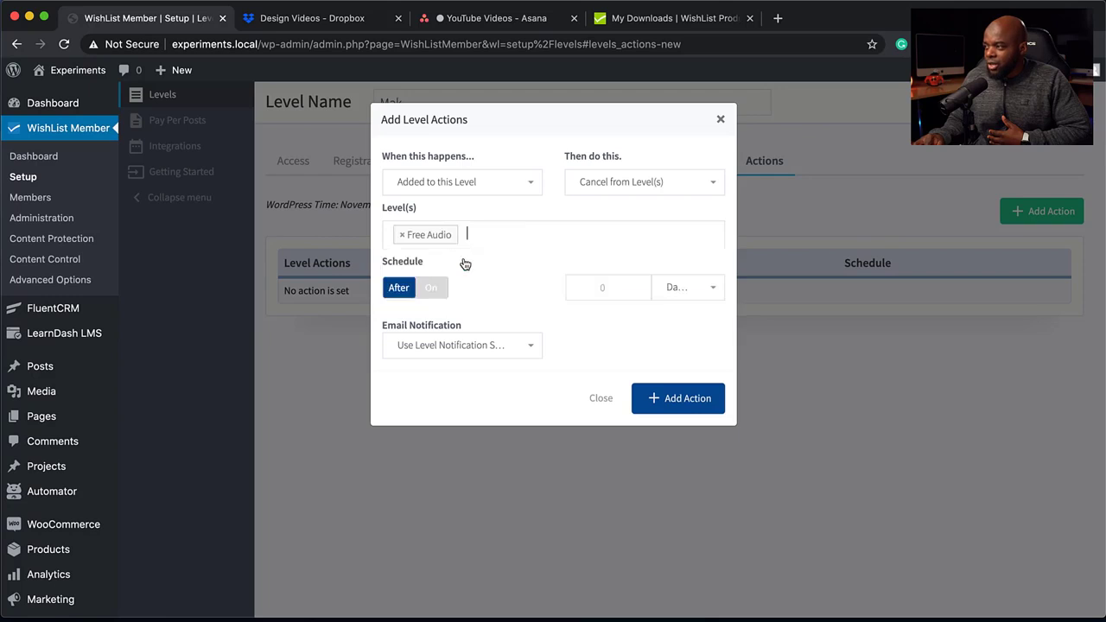
{"action": "left_click", "coordinate": [676, 402]}
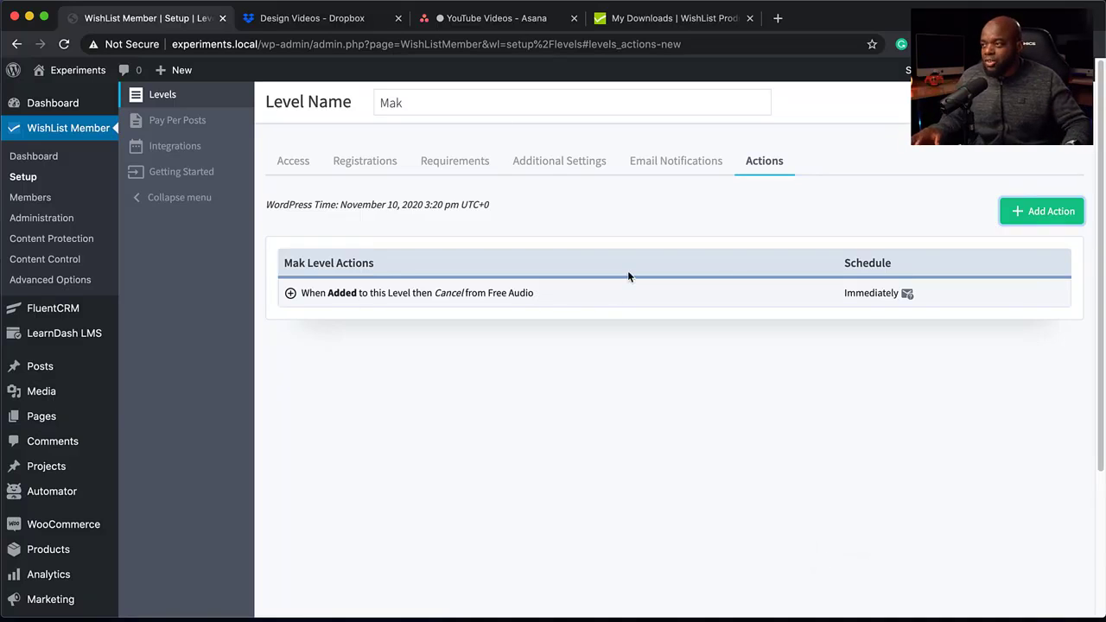
Look over the Pay Per Posts setup and the available payment provider, email provider and other service integrations.
{"action": "left_click", "coordinate": [227, 127]}
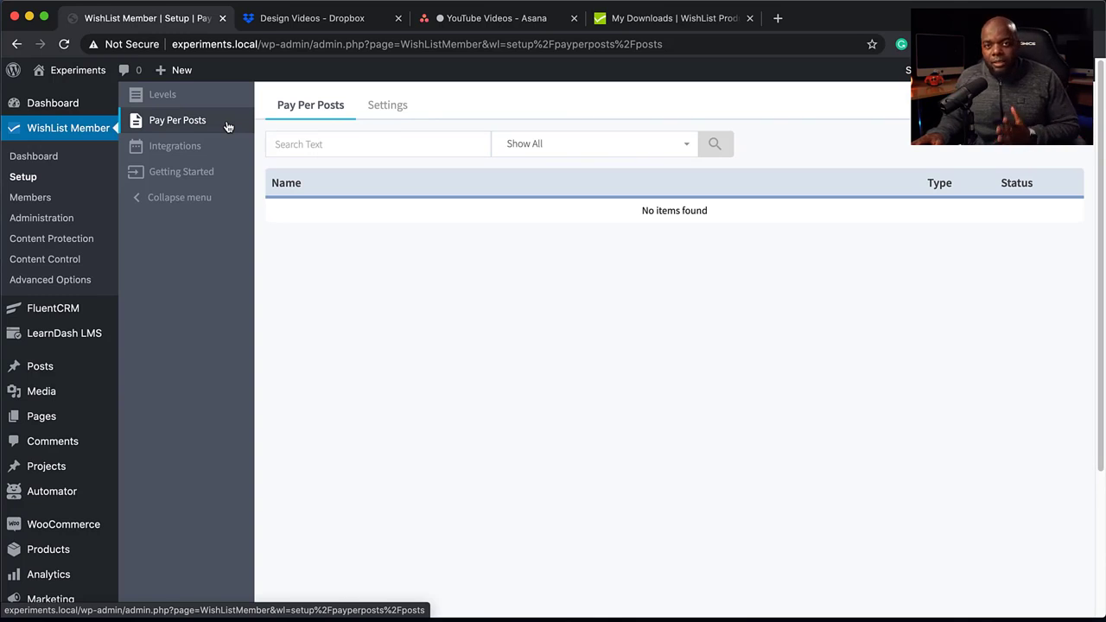
{"action": "left_click", "coordinate": [202, 152]}
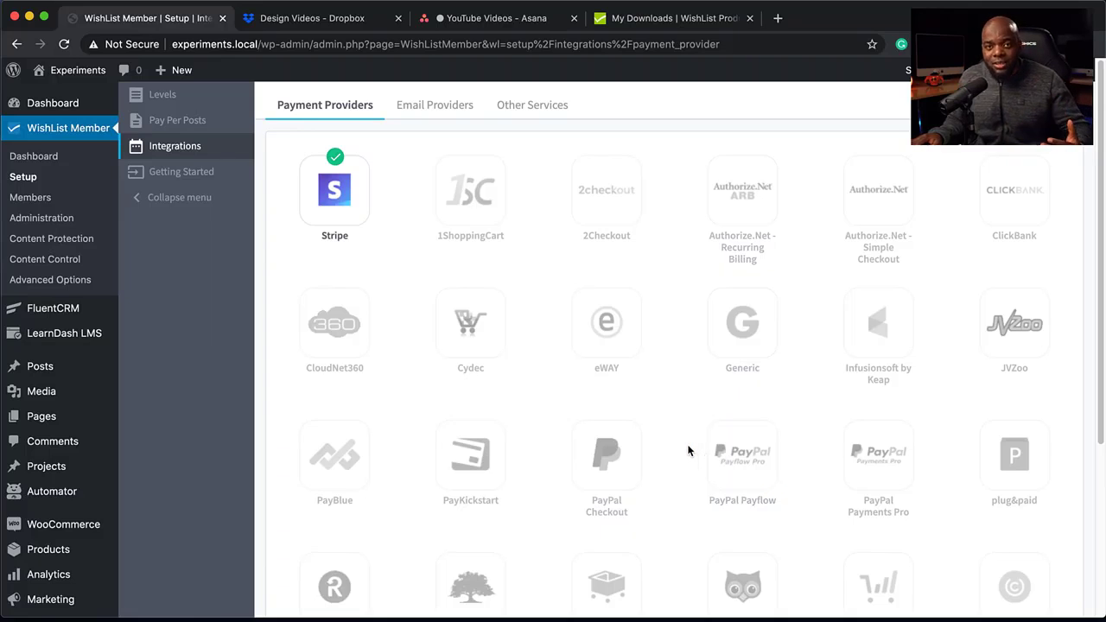
{"action": "scroll", "coordinate": [688, 450], "scroll_direction": "down", "scroll_amount": 3}
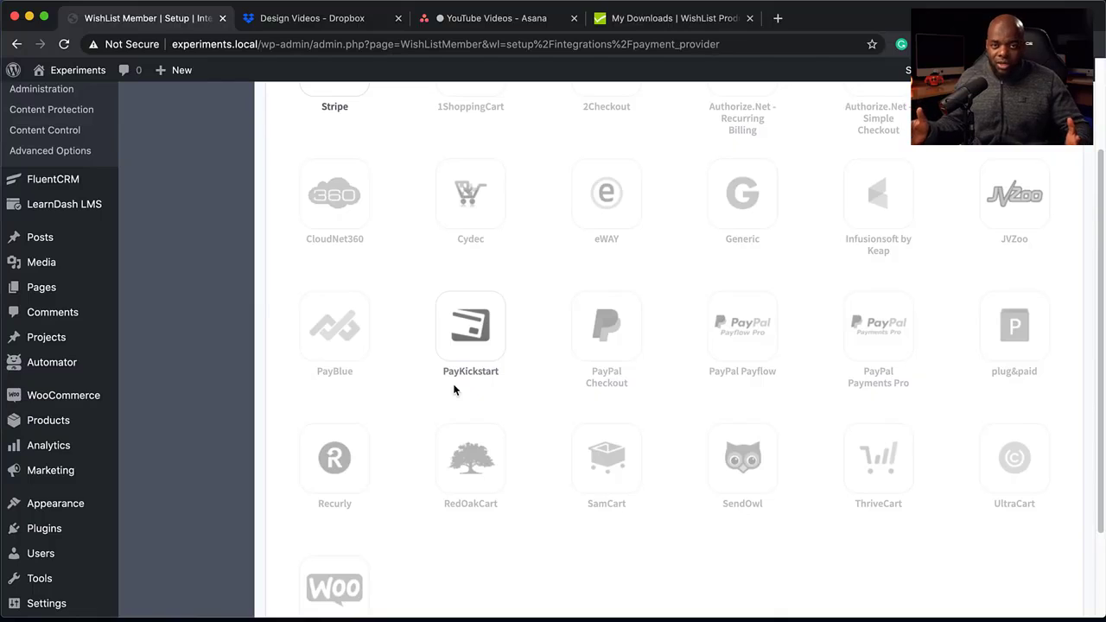
{"action": "scroll", "coordinate": [451, 371], "scroll_direction": "up", "scroll_amount": 3}
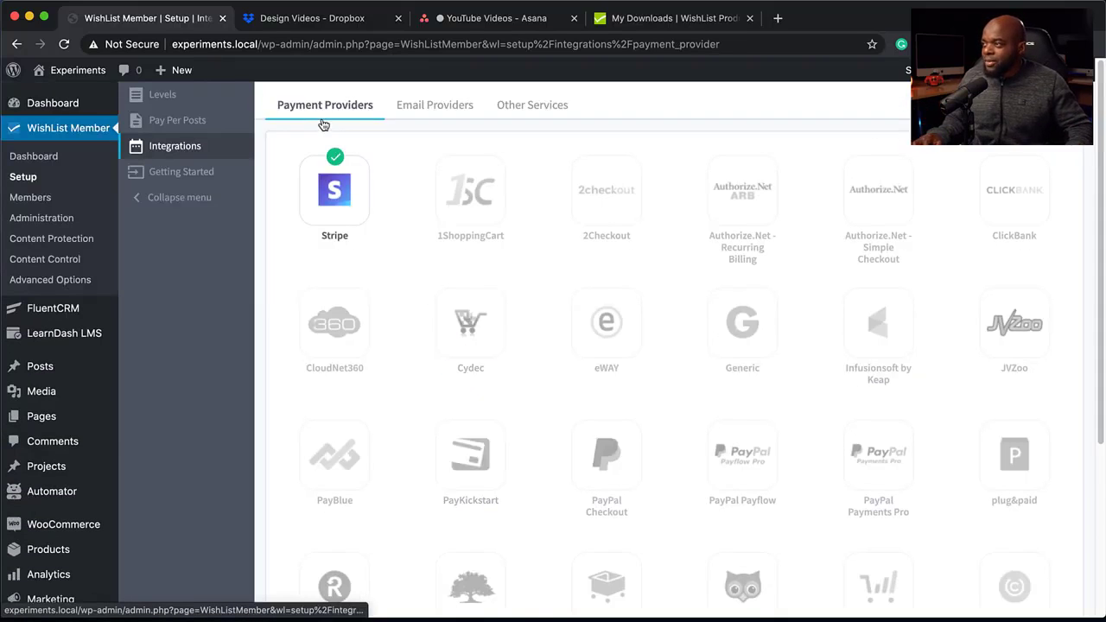
{"action": "left_click", "coordinate": [458, 108]}
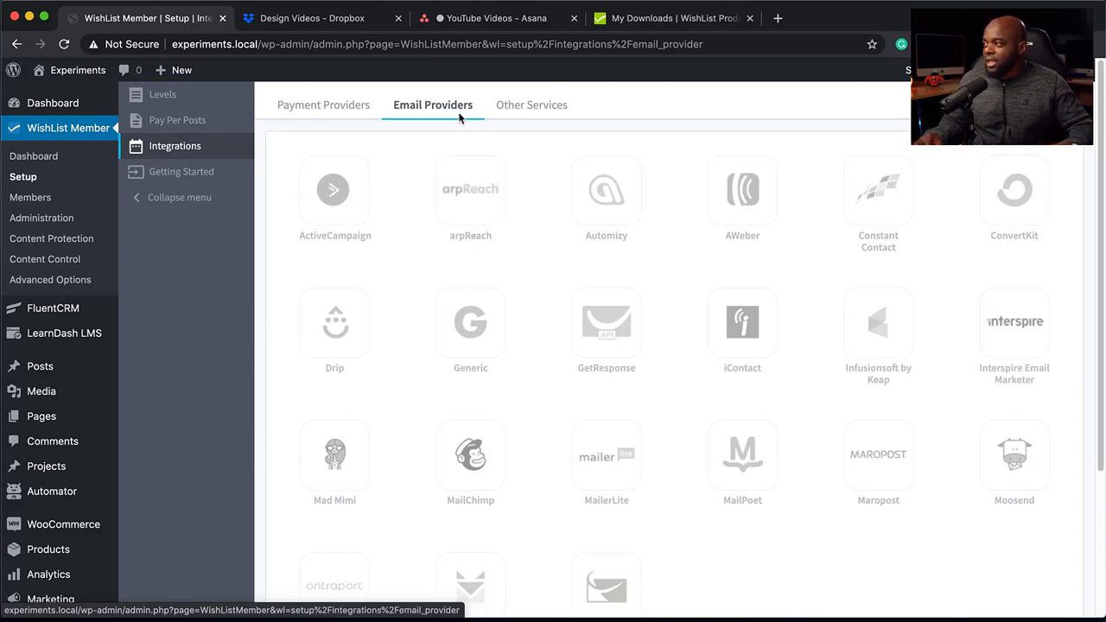
{"action": "left_click", "coordinate": [546, 115]}
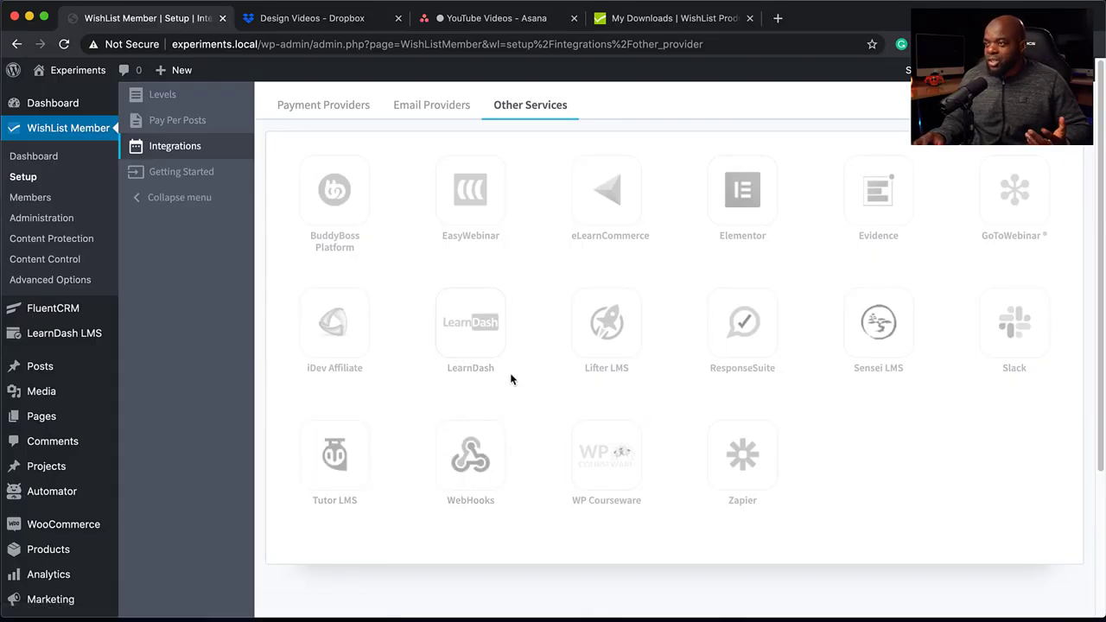
View the membership stats dashboard and the bulk actions offered for managing members.
{"action": "left_click", "coordinate": [47, 159]}
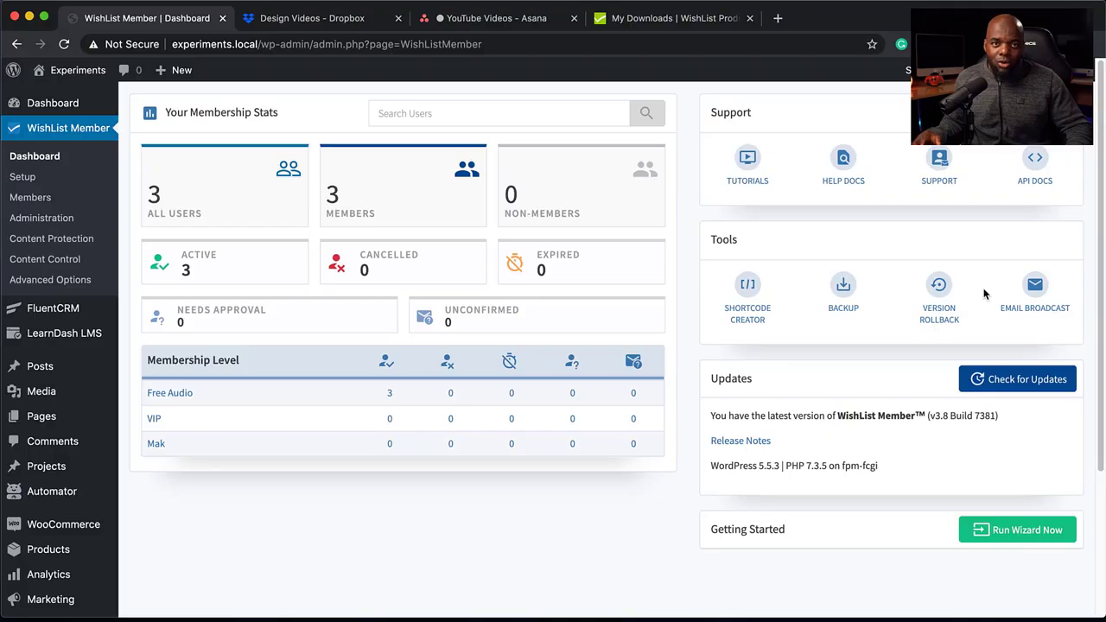
{"action": "left_click", "coordinate": [30, 198]}
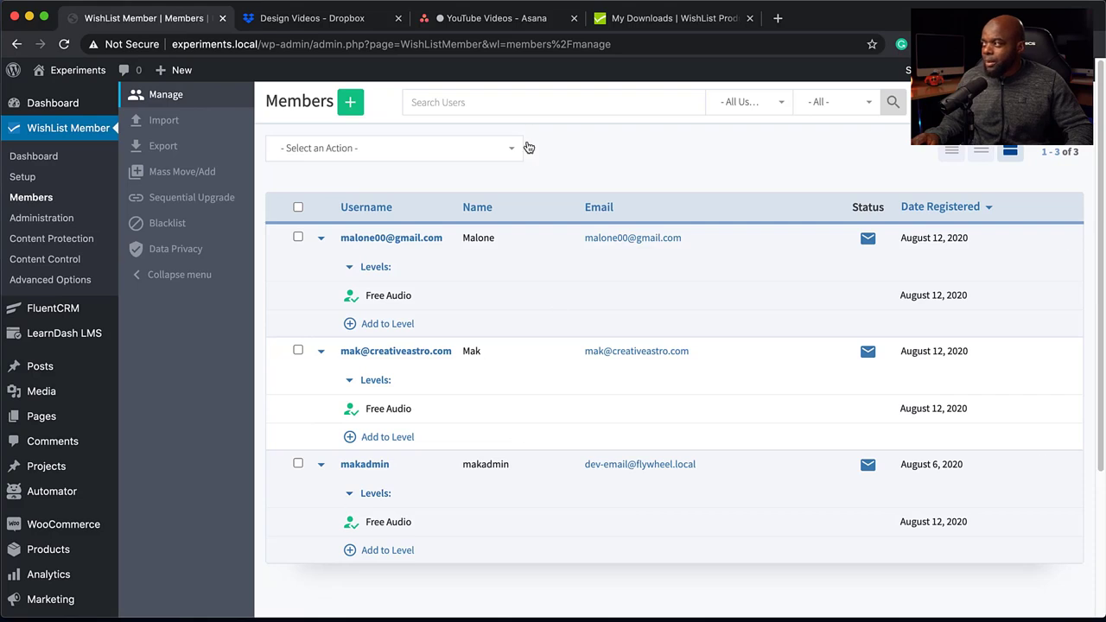
{"action": "left_click", "coordinate": [440, 154]}
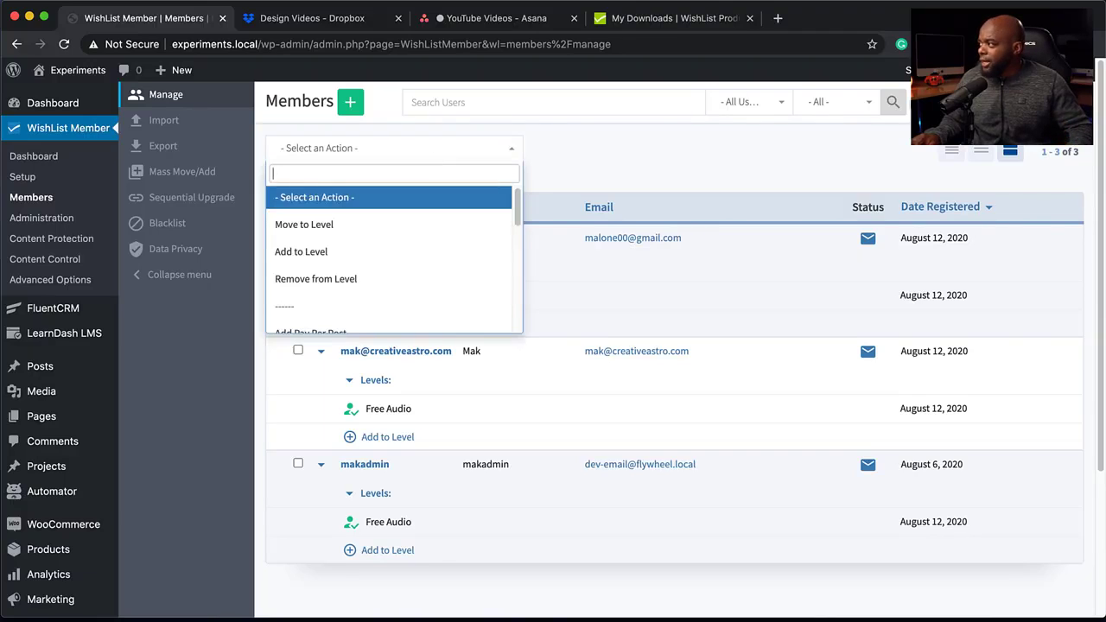
{"action": "left_click", "coordinate": [561, 101]}
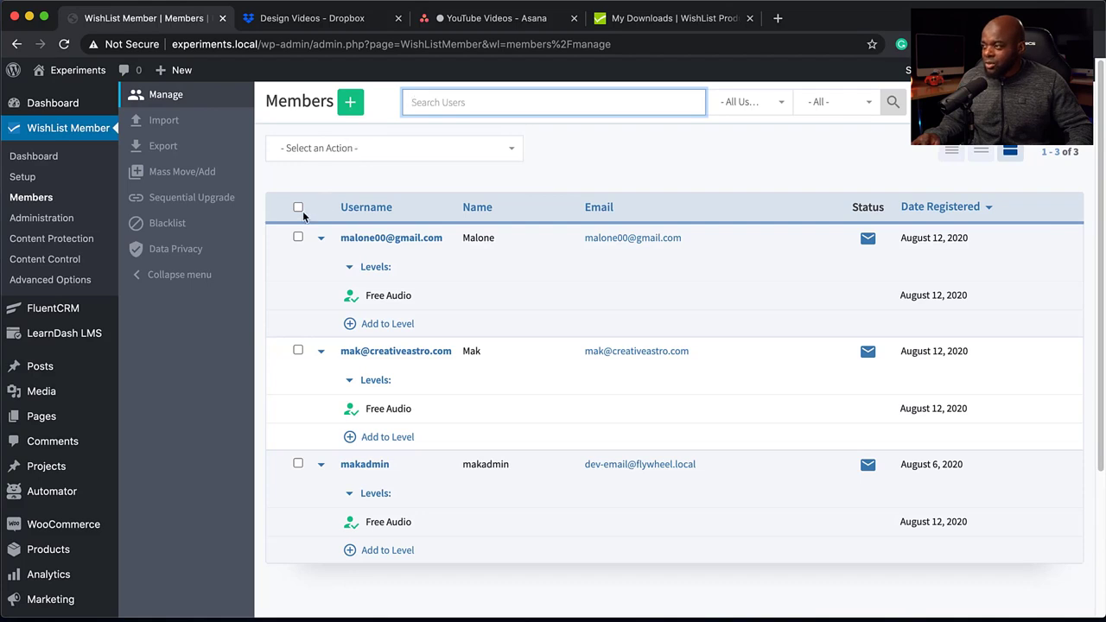
Select the first member in the list and view the actions that can be applied to that member.
{"action": "left_click", "coordinate": [298, 237]}
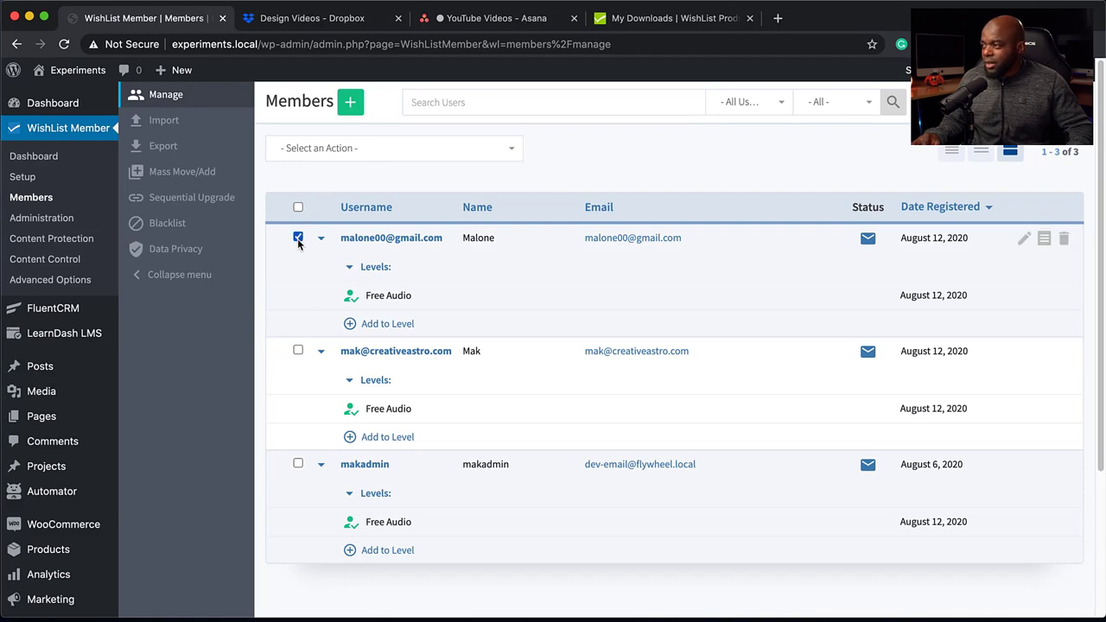
{"action": "left_click", "coordinate": [360, 149]}
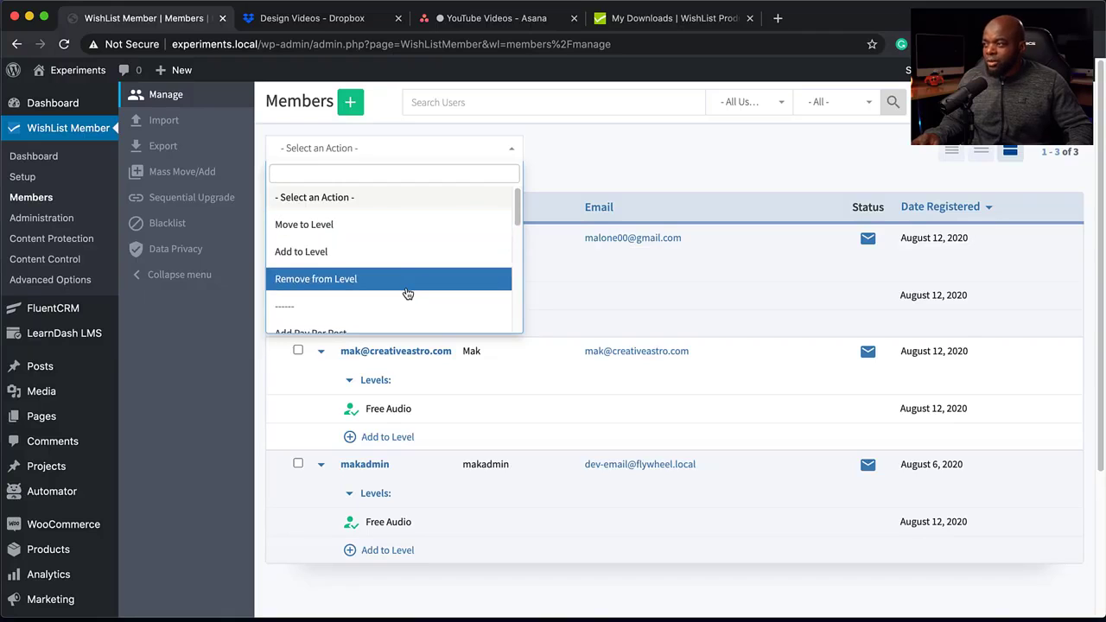
{"action": "left_click", "coordinate": [636, 152]}
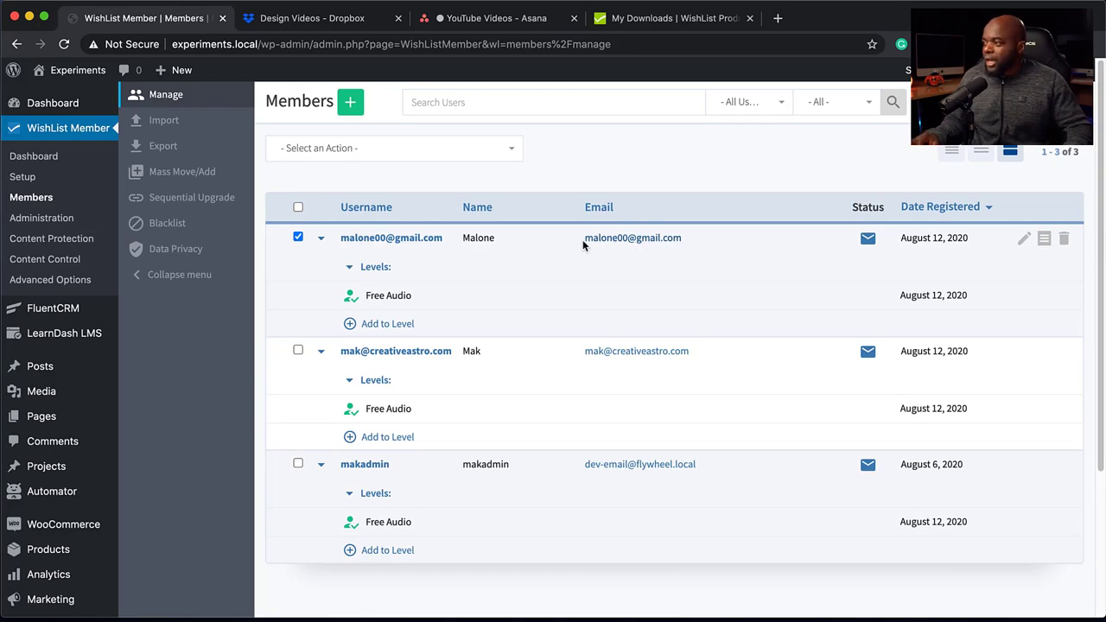
Review the first member's profile, address, membership levels and history, advanced details and other fields, leaving them as they are.
{"action": "left_click", "coordinate": [419, 241]}
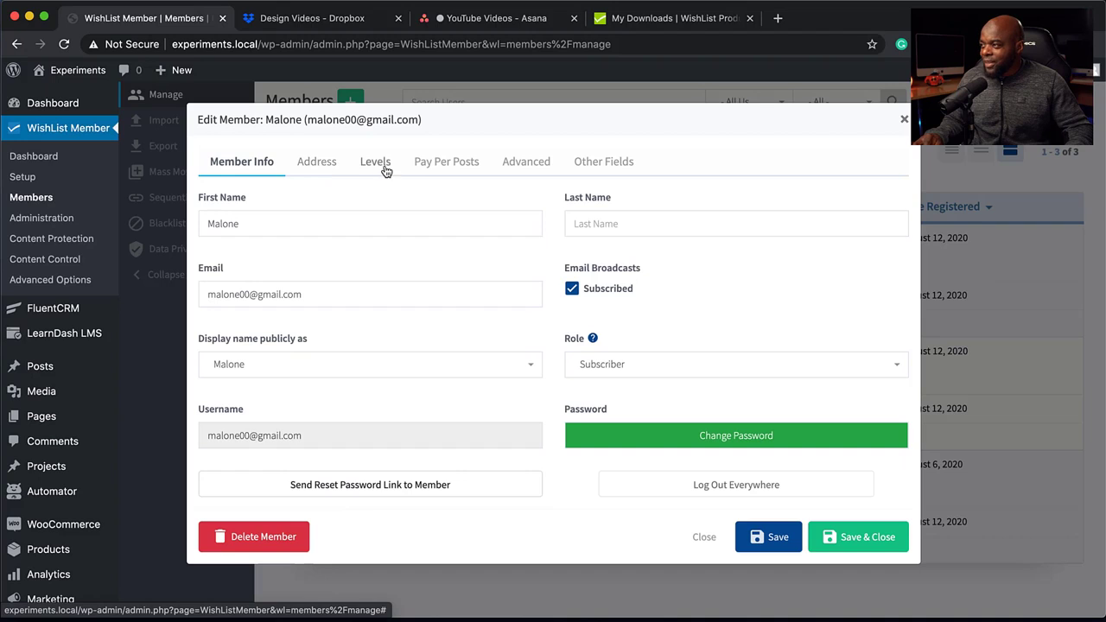
{"action": "left_click", "coordinate": [320, 166]}
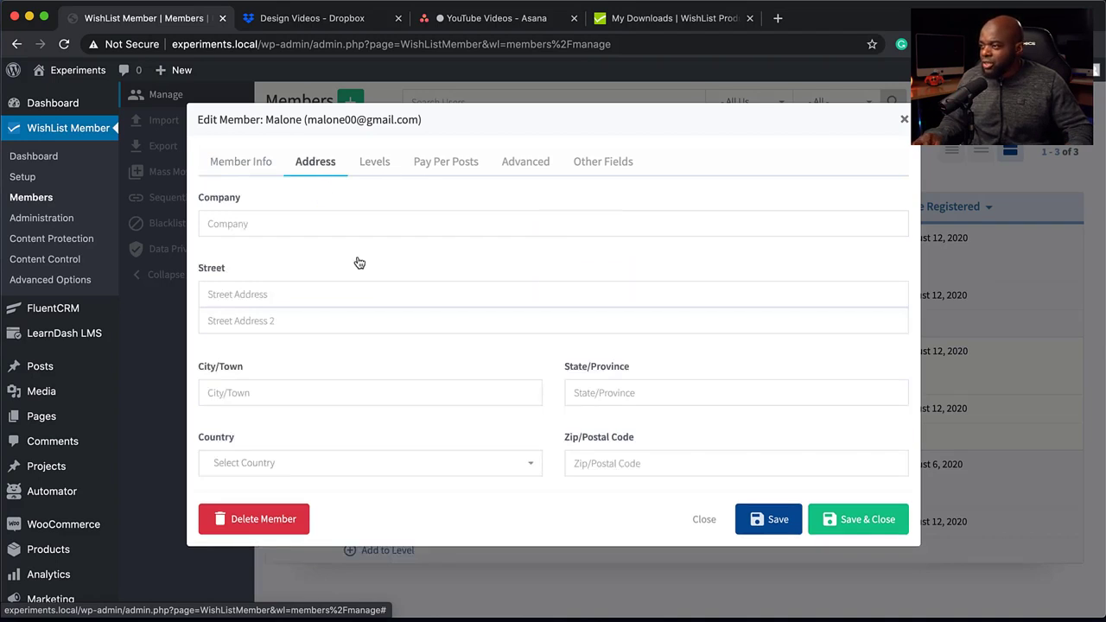
{"action": "left_click", "coordinate": [378, 166]}
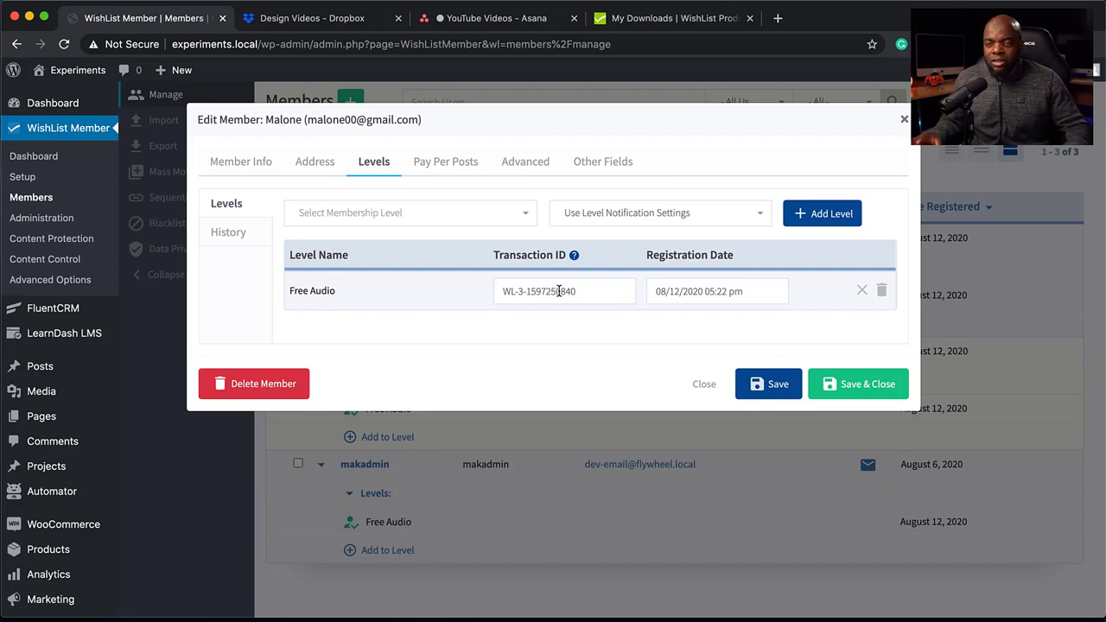
{"action": "left_click", "coordinate": [246, 235]}
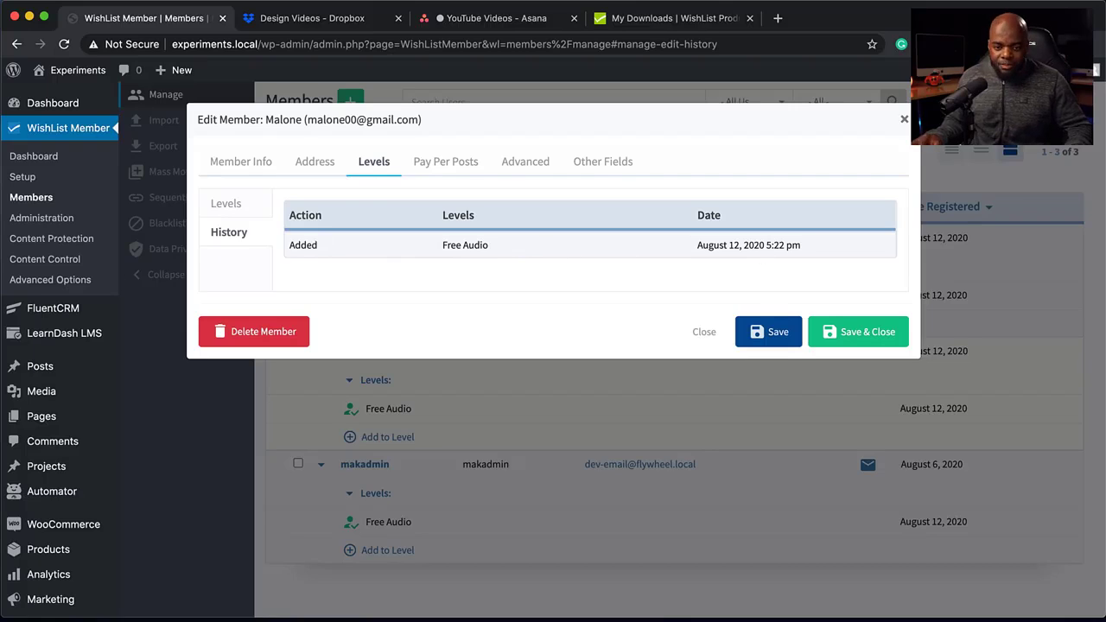
{"action": "left_click", "coordinate": [534, 164]}
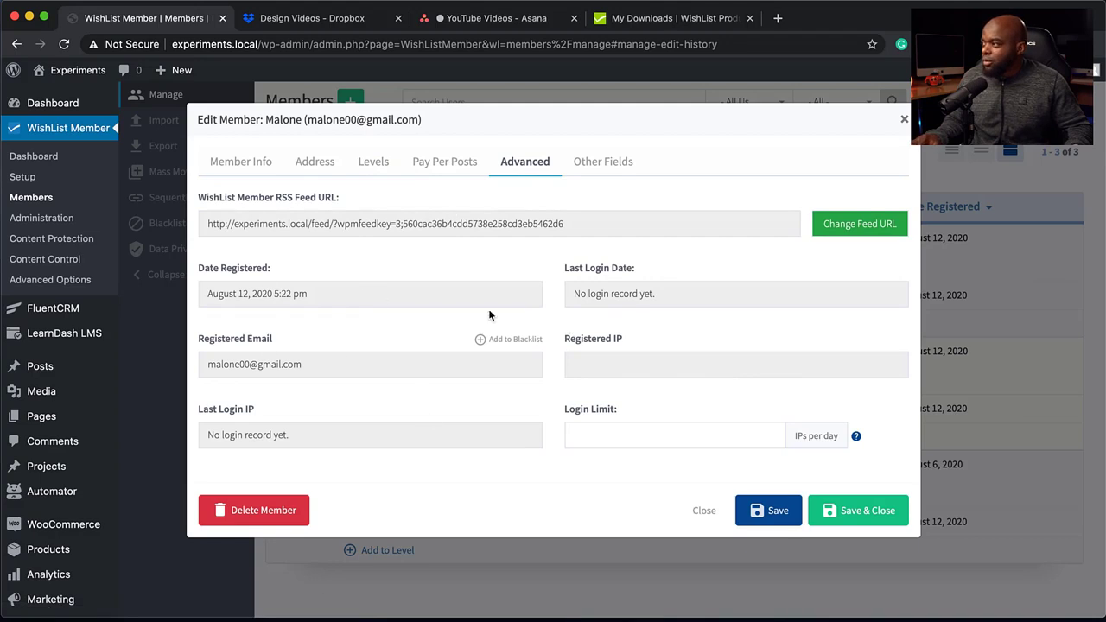
{"action": "left_click", "coordinate": [615, 164]}
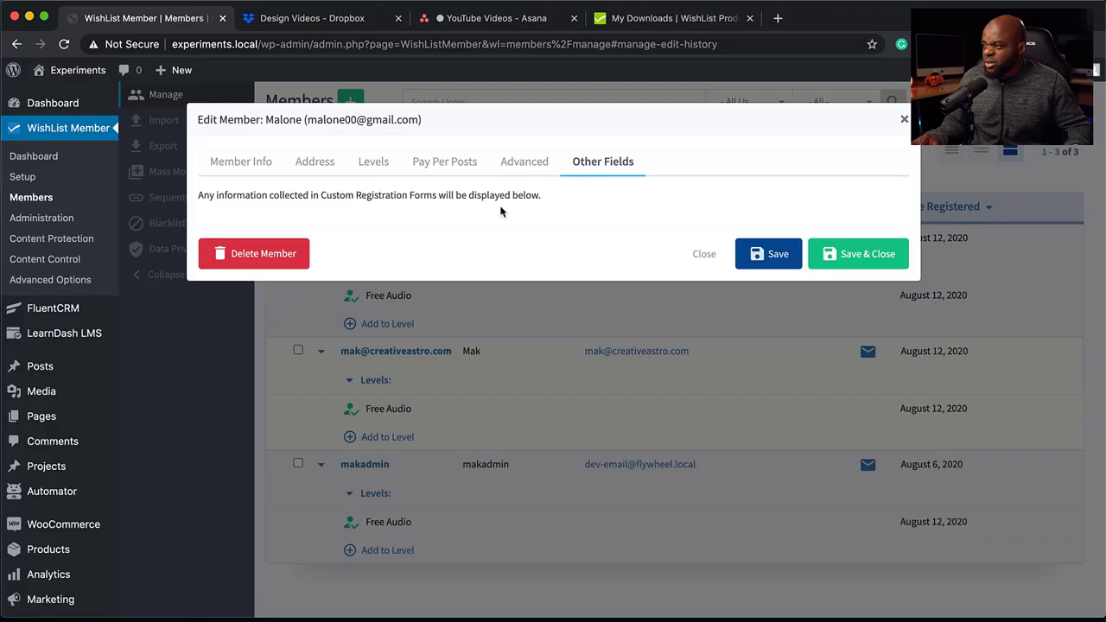
{"action": "left_click", "coordinate": [904, 121]}
Look over the WishList Member administration page and enable content protection for Courses.
{"action": "left_click", "coordinate": [55, 219]}
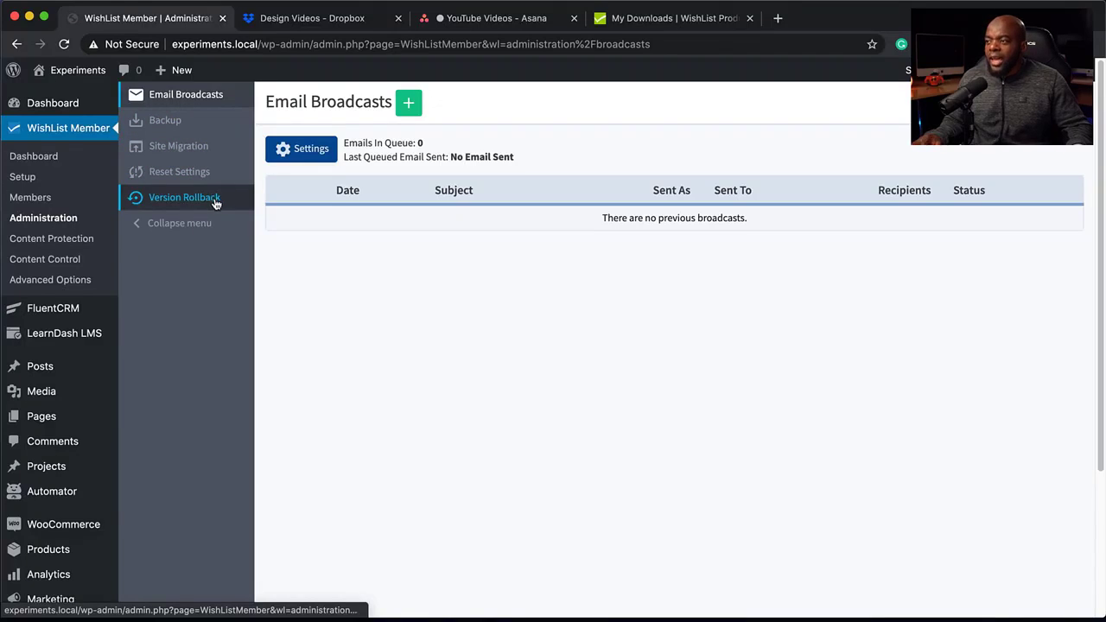
{"action": "left_click", "coordinate": [58, 243]}
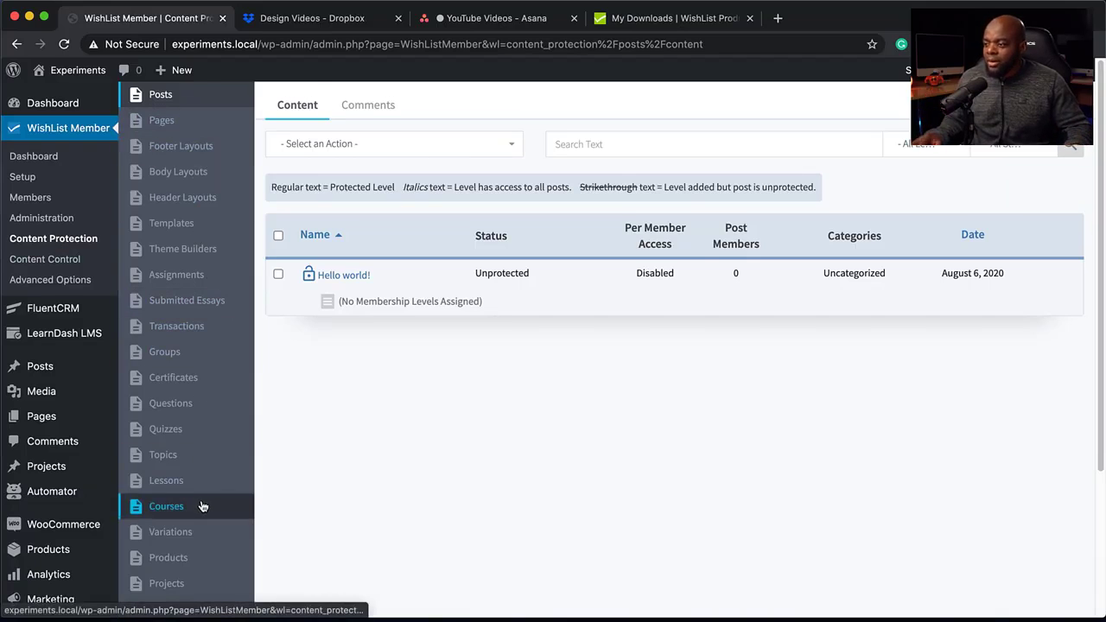
{"action": "scroll", "coordinate": [203, 506], "scroll_direction": "down", "scroll_amount": 3}
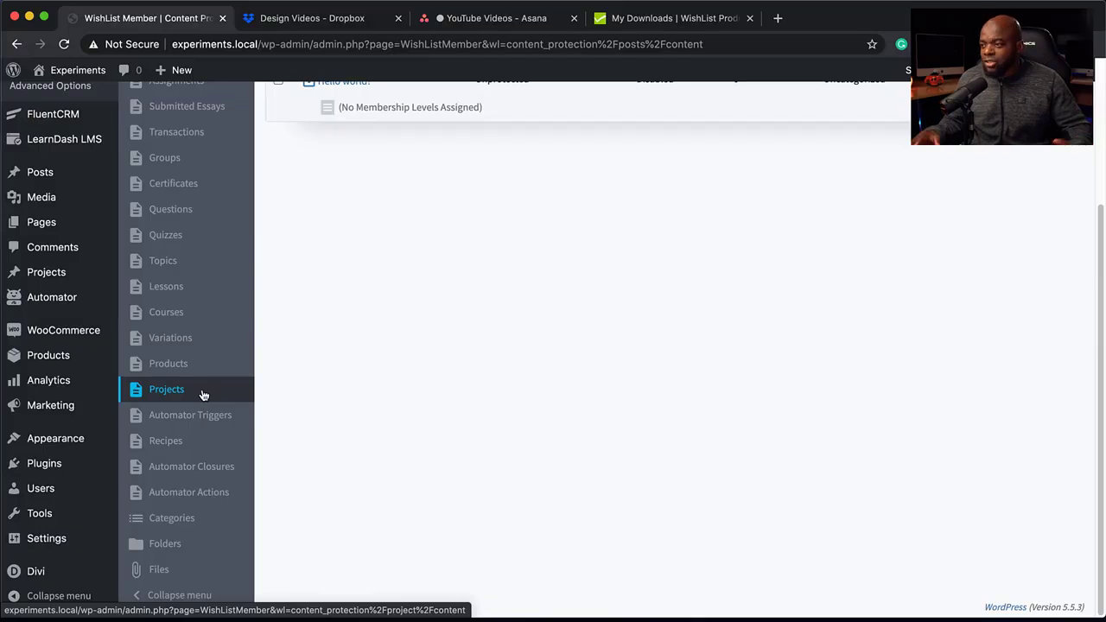
{"action": "left_click", "coordinate": [191, 316]}
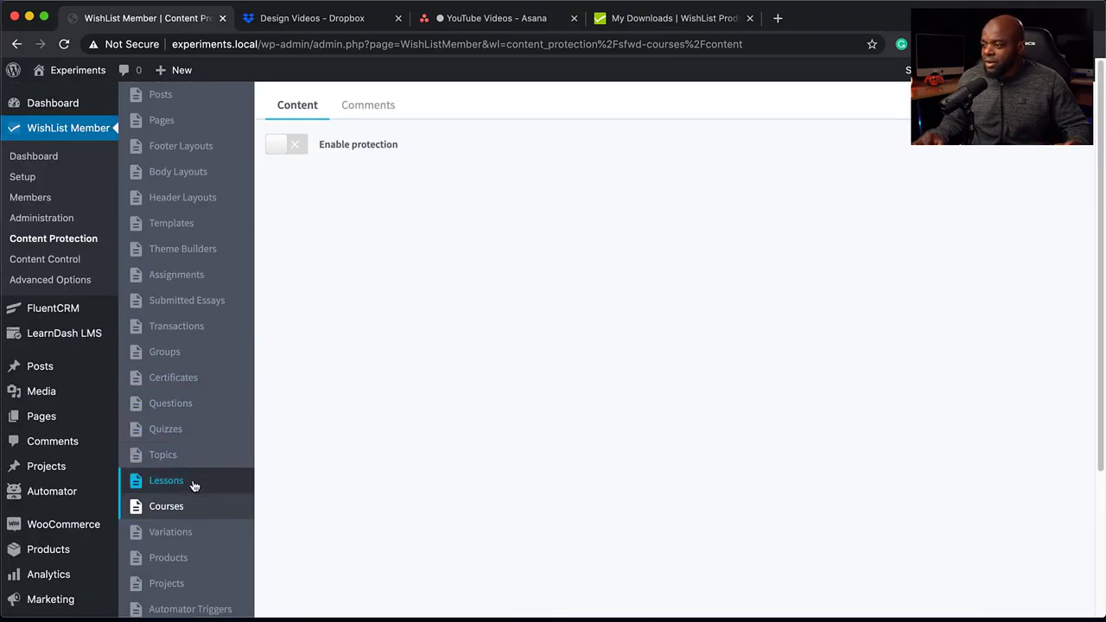
{"action": "left_click", "coordinate": [294, 145]}
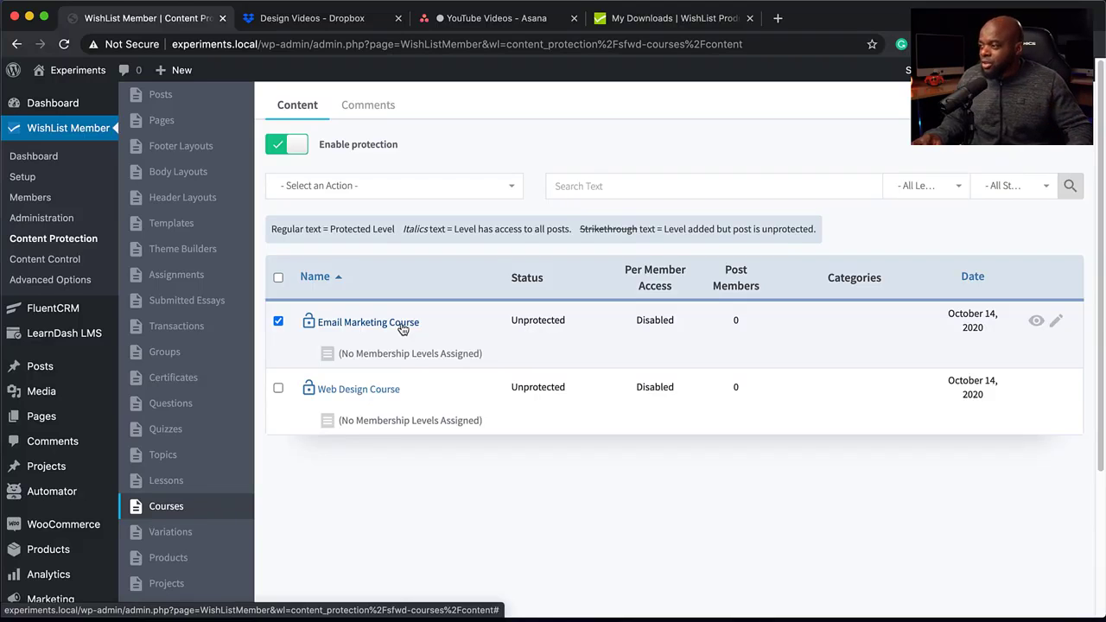
Set the Email Marketing Course's protection status to Protected and add the VIP membership level to it.
{"action": "left_click", "coordinate": [401, 327]}
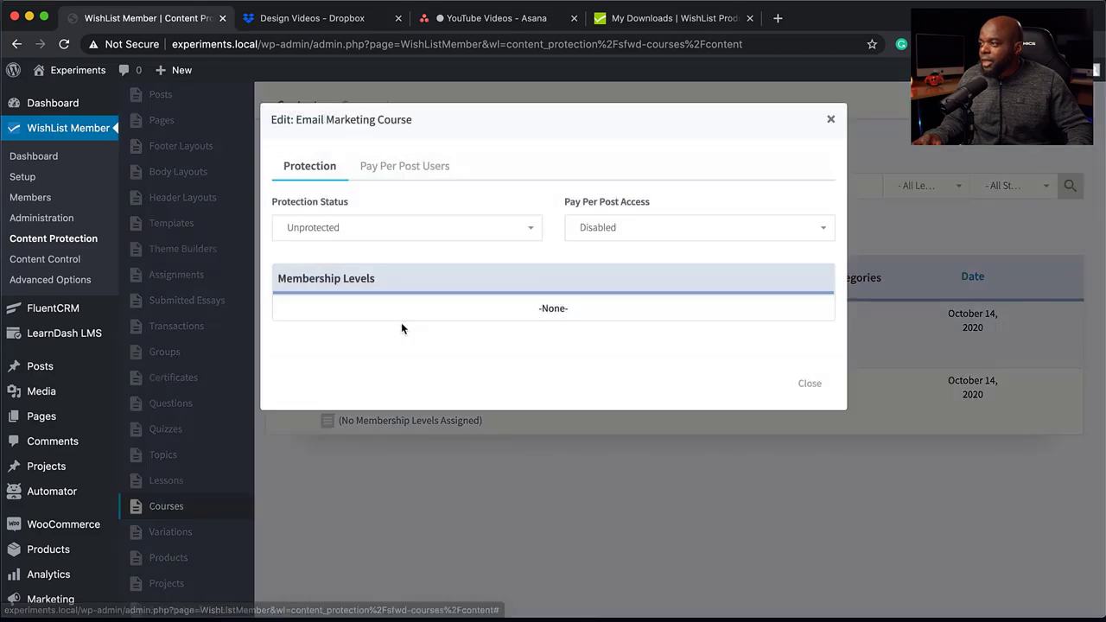
{"action": "left_click", "coordinate": [374, 233]}
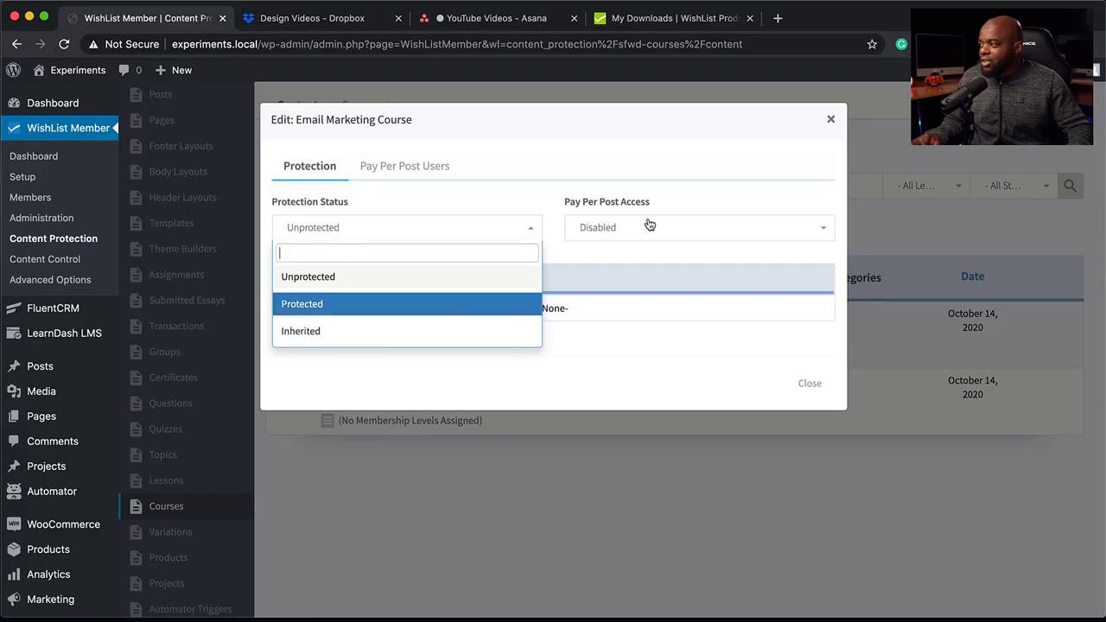
{"action": "left_click", "coordinate": [350, 307]}
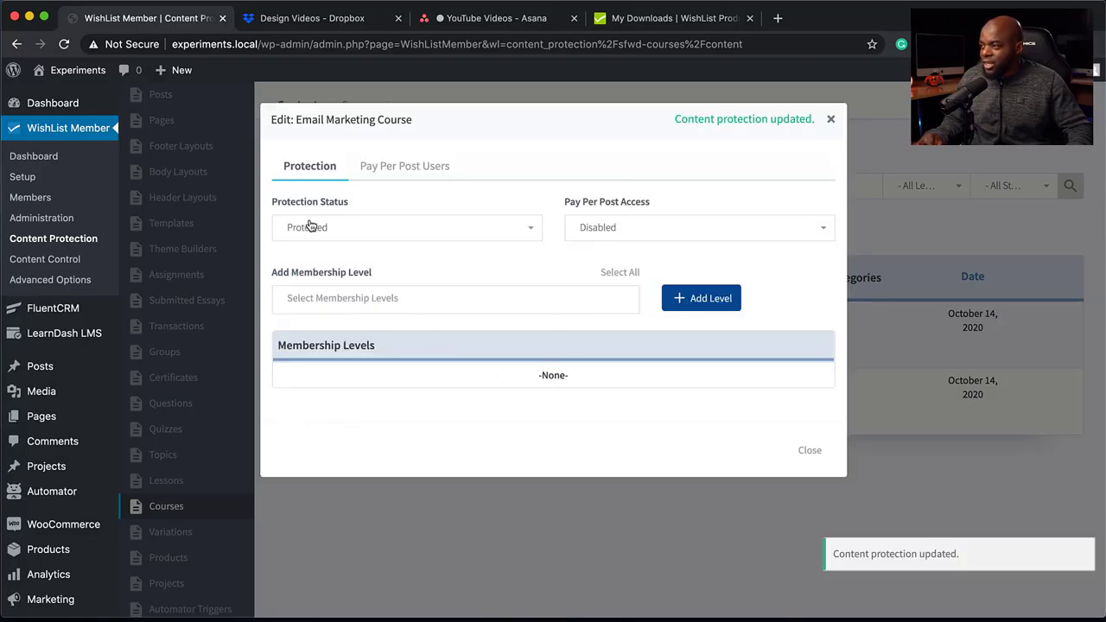
{"action": "left_click", "coordinate": [376, 299]}
{"action": "left_click", "coordinate": [361, 353]}
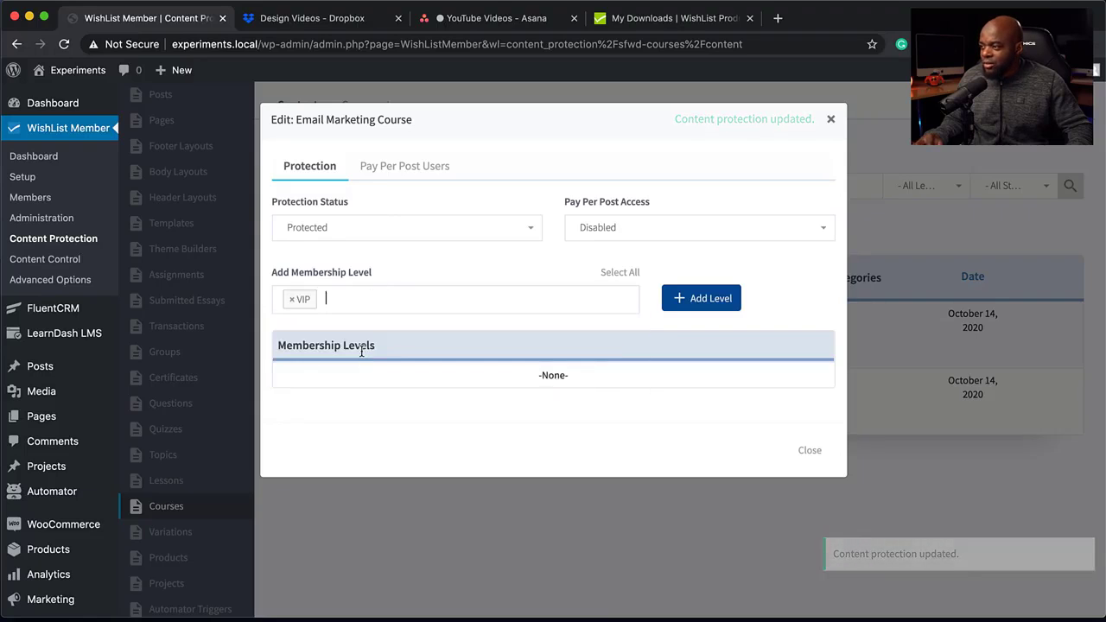
{"action": "left_click", "coordinate": [726, 303]}
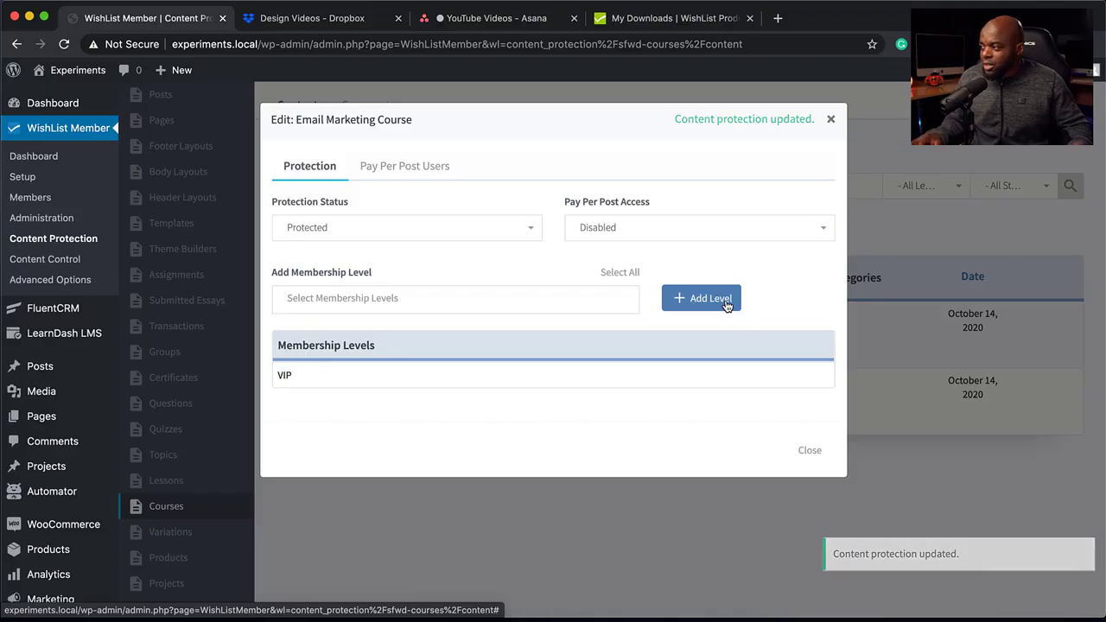
{"action": "left_click", "coordinate": [815, 453]}
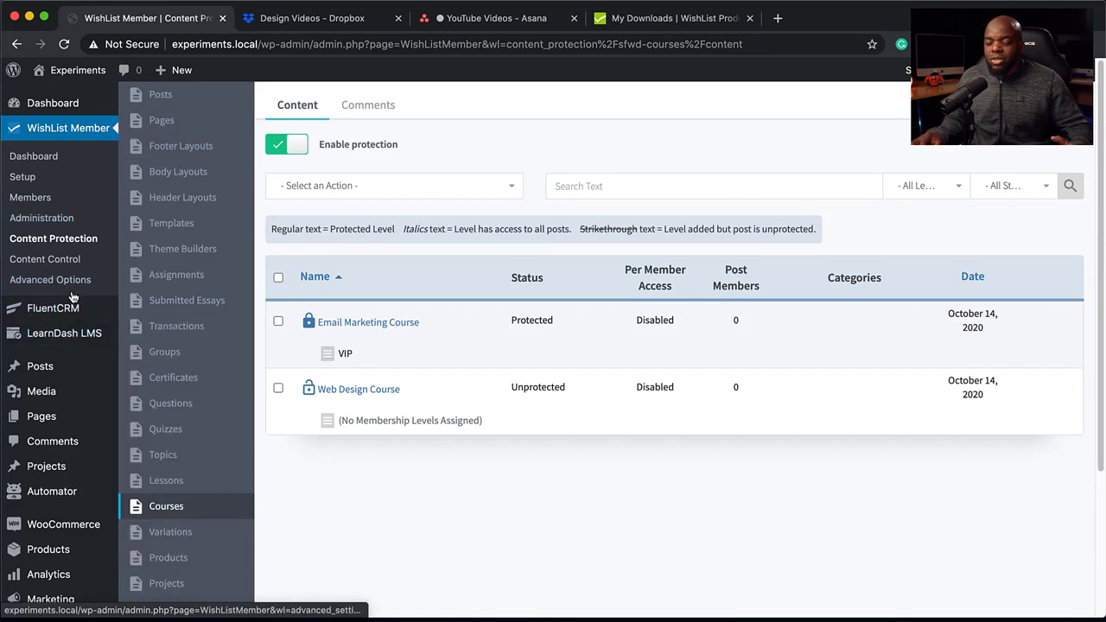
Set the Mak Page to Protected in its WishList Member settings, give the VIP level access and apply the settings.
{"action": "mouse_move", "coordinate": [53, 415]}
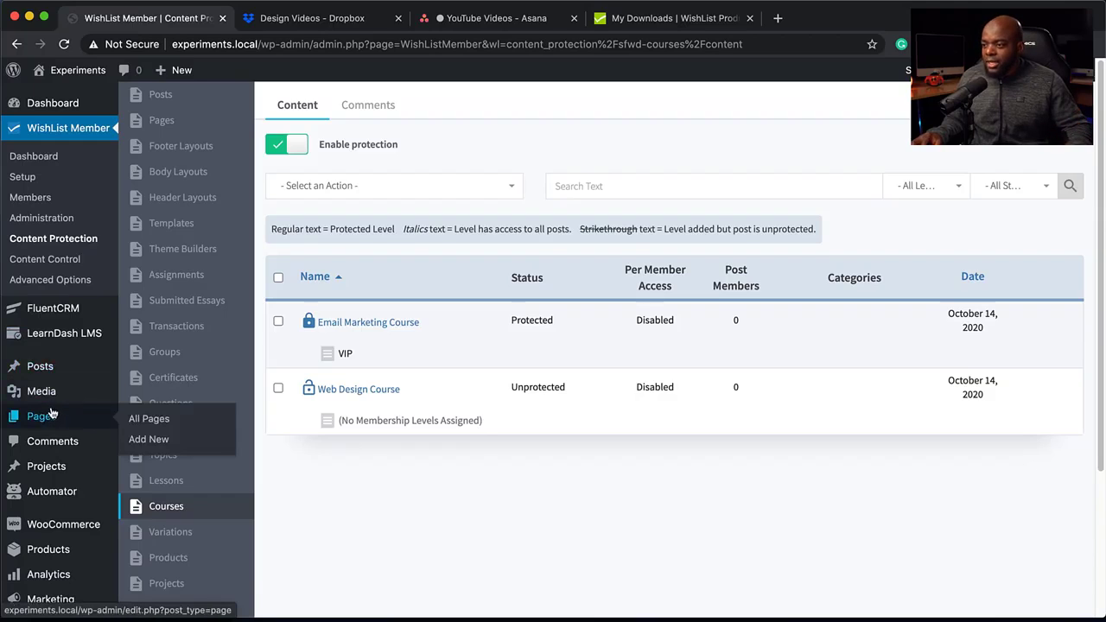
{"action": "left_click", "coordinate": [160, 423]}
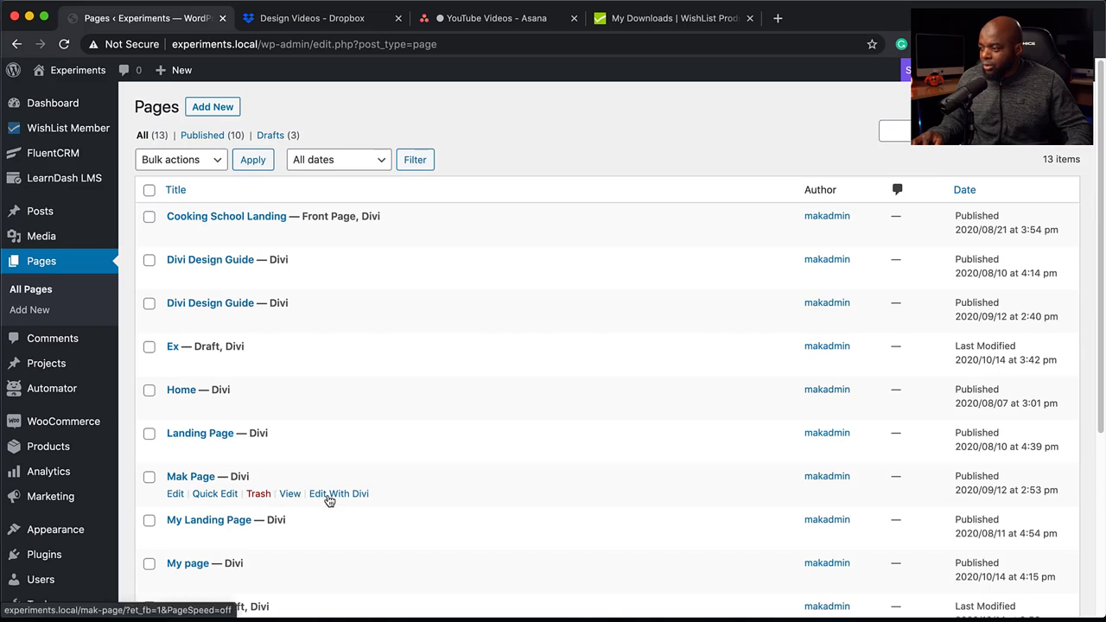
{"action": "left_click", "coordinate": [174, 494]}
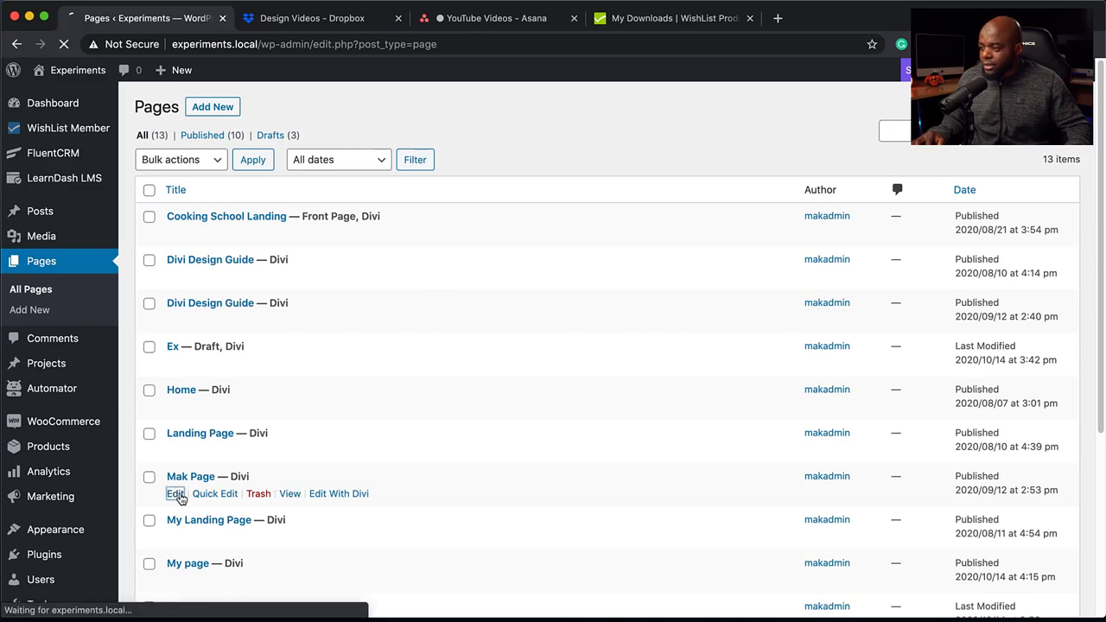
{"action": "scroll", "coordinate": [264, 387], "scroll_direction": "down", "scroll_amount": 5}
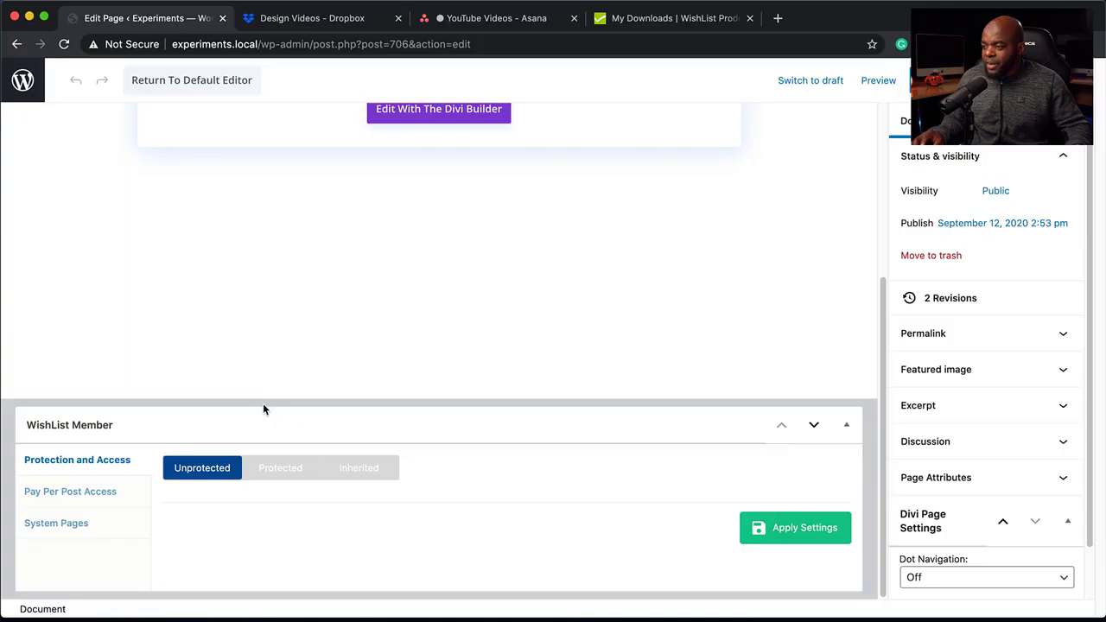
{"action": "left_click", "coordinate": [287, 475]}
{"action": "scroll", "coordinate": [285, 458], "scroll_direction": "down", "scroll_amount": 3}
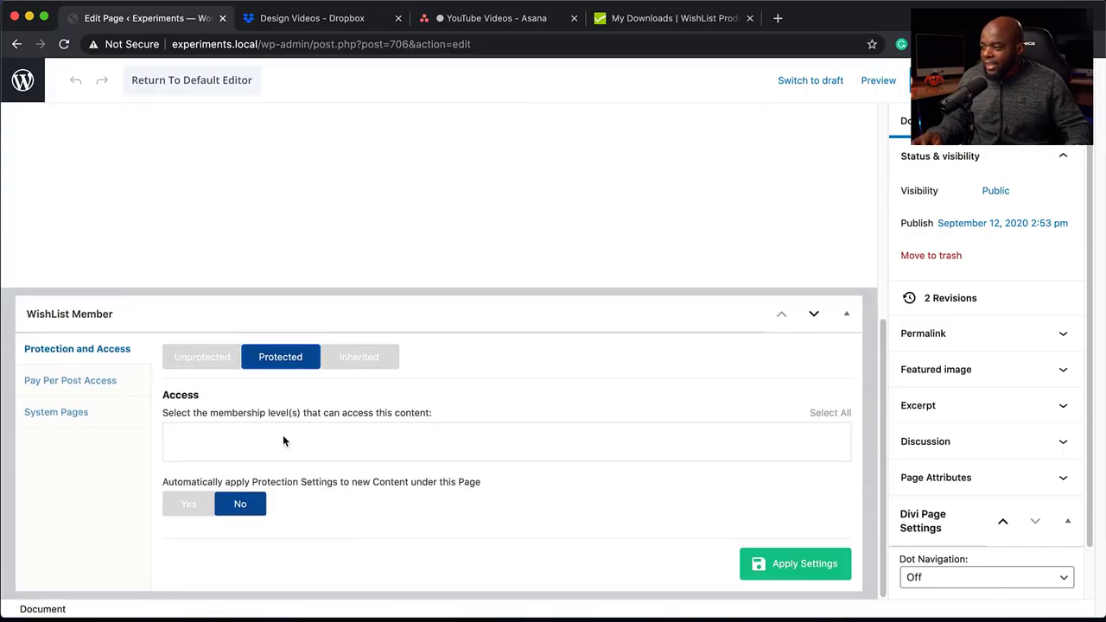
{"action": "left_click", "coordinate": [282, 435]}
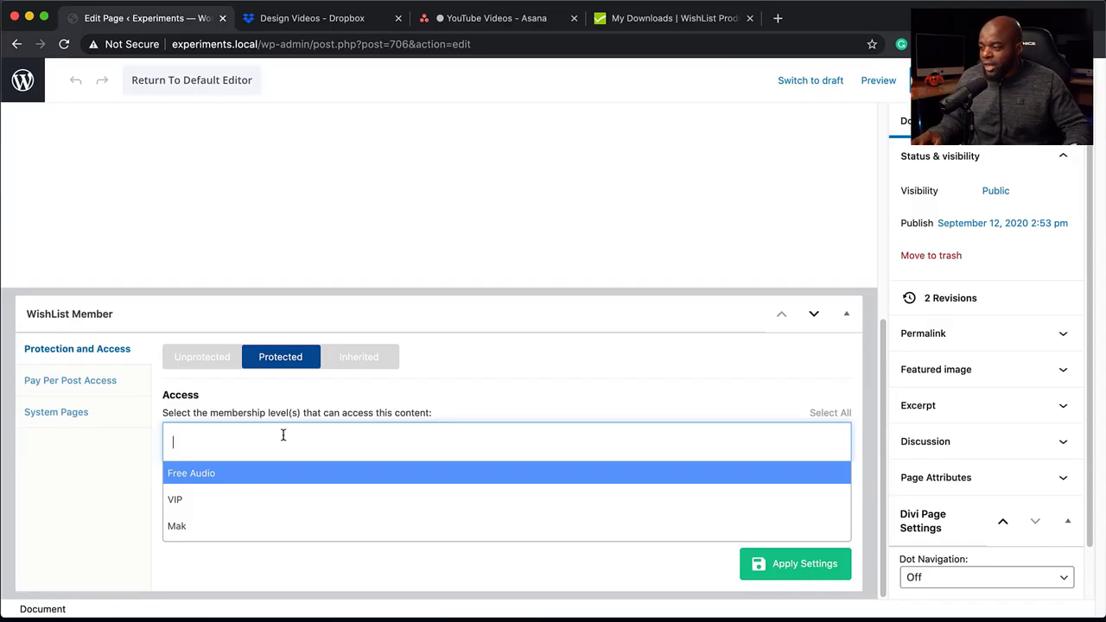
{"action": "left_click", "coordinate": [250, 501]}
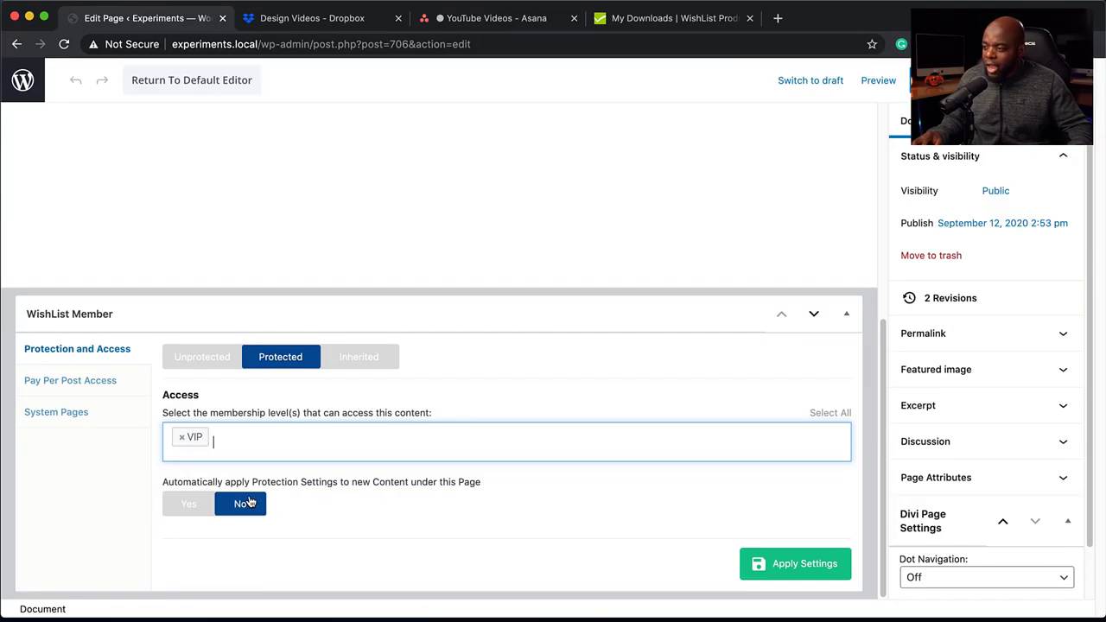
{"action": "left_click", "coordinate": [821, 573]}
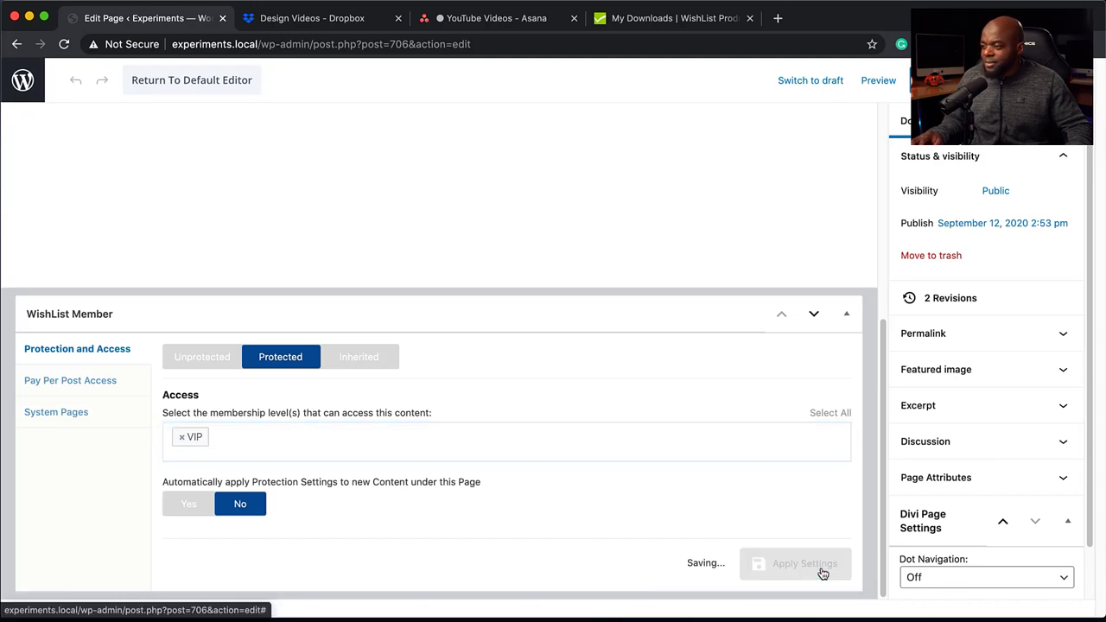
Review the page's system pages and the Page, URL and Message options for non-members without saving, and return to the pages list.
{"action": "left_click", "coordinate": [102, 415]}
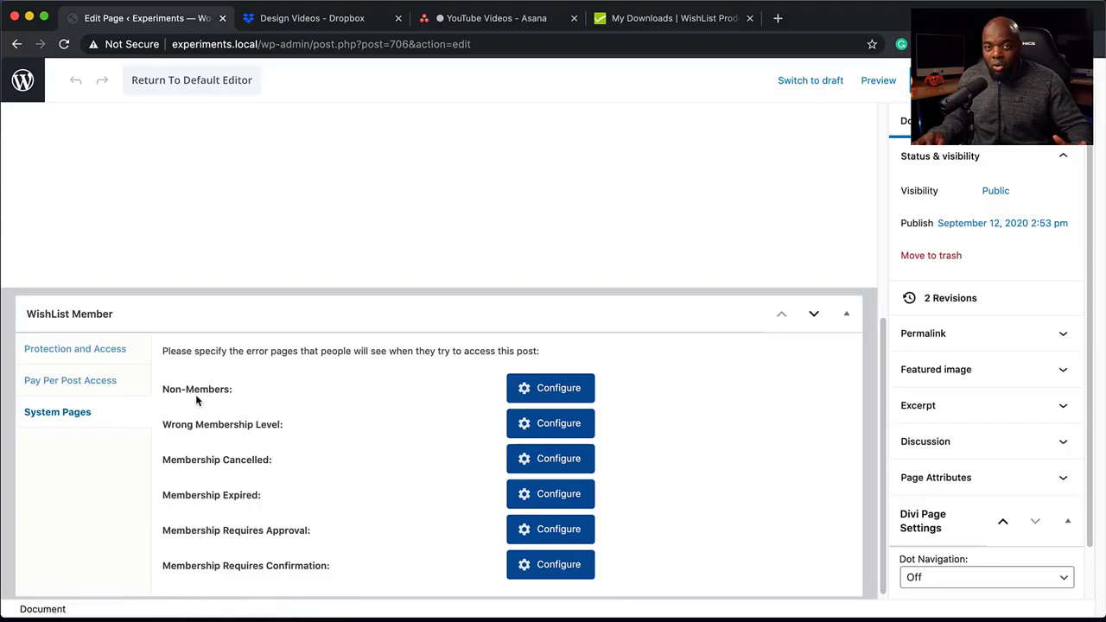
{"action": "left_click", "coordinate": [524, 391]}
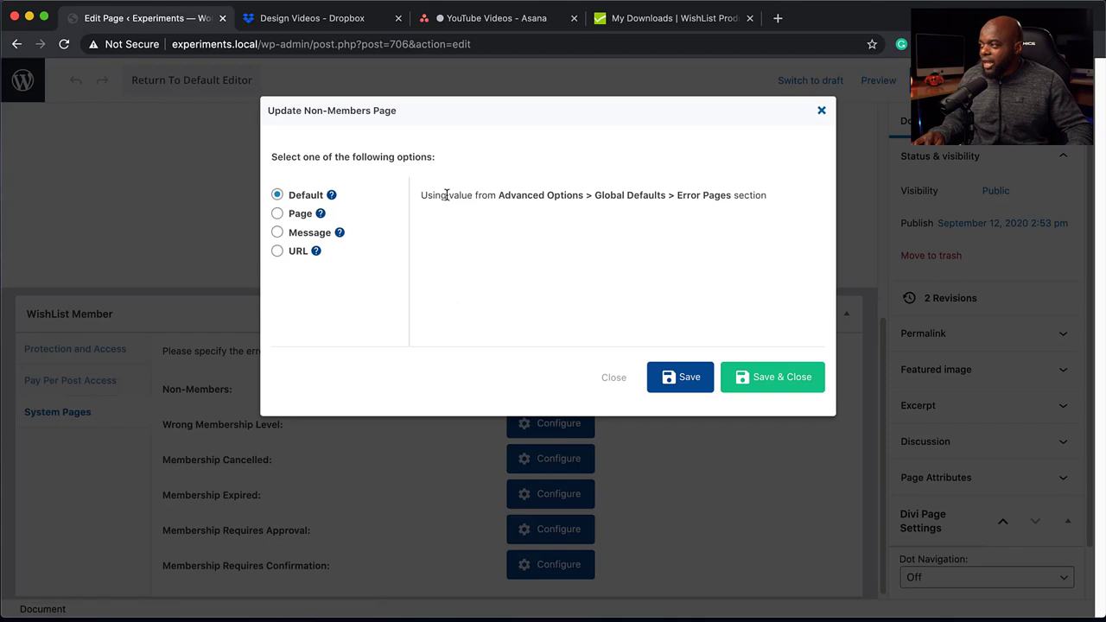
{"action": "left_click", "coordinate": [277, 214]}
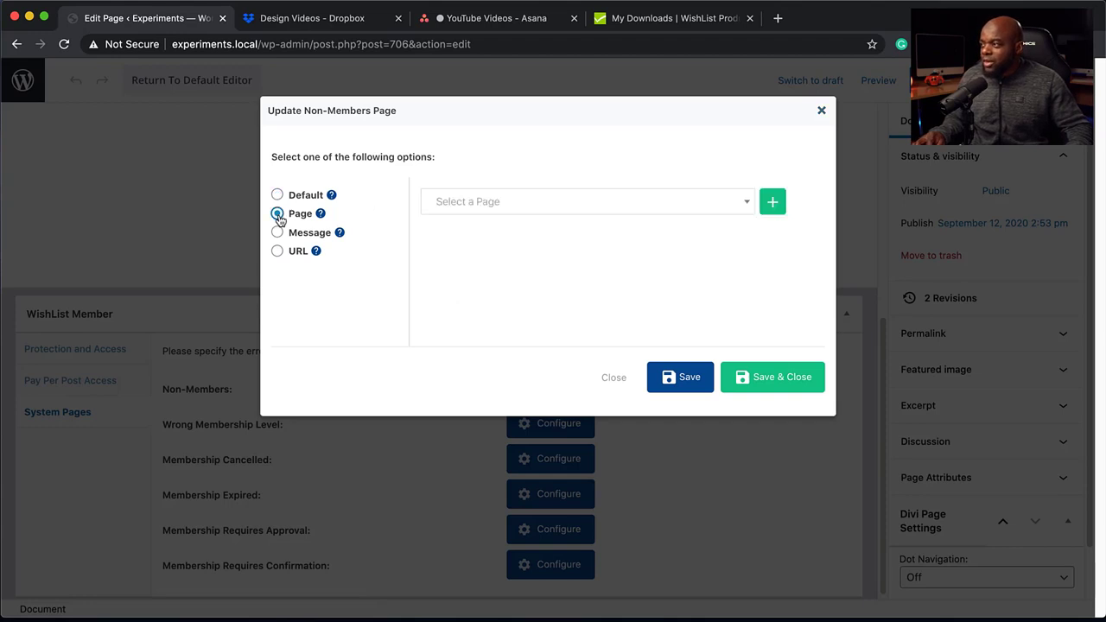
{"action": "left_click", "coordinate": [489, 204]}
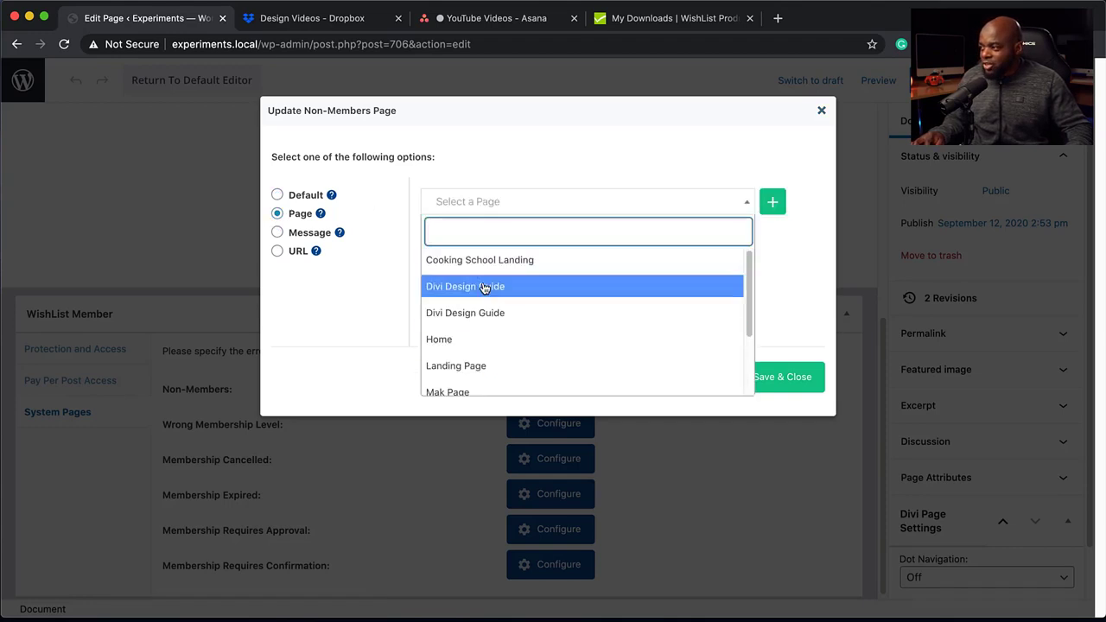
{"action": "left_click", "coordinate": [526, 155]}
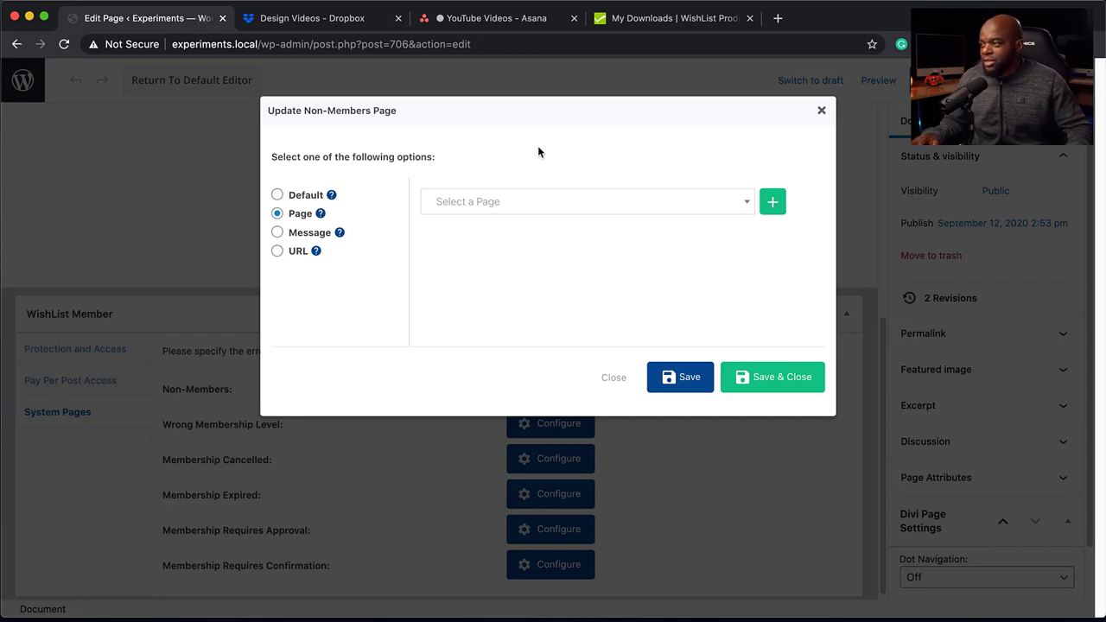
{"action": "left_click", "coordinate": [277, 252]}
{"action": "left_click", "coordinate": [280, 233]}
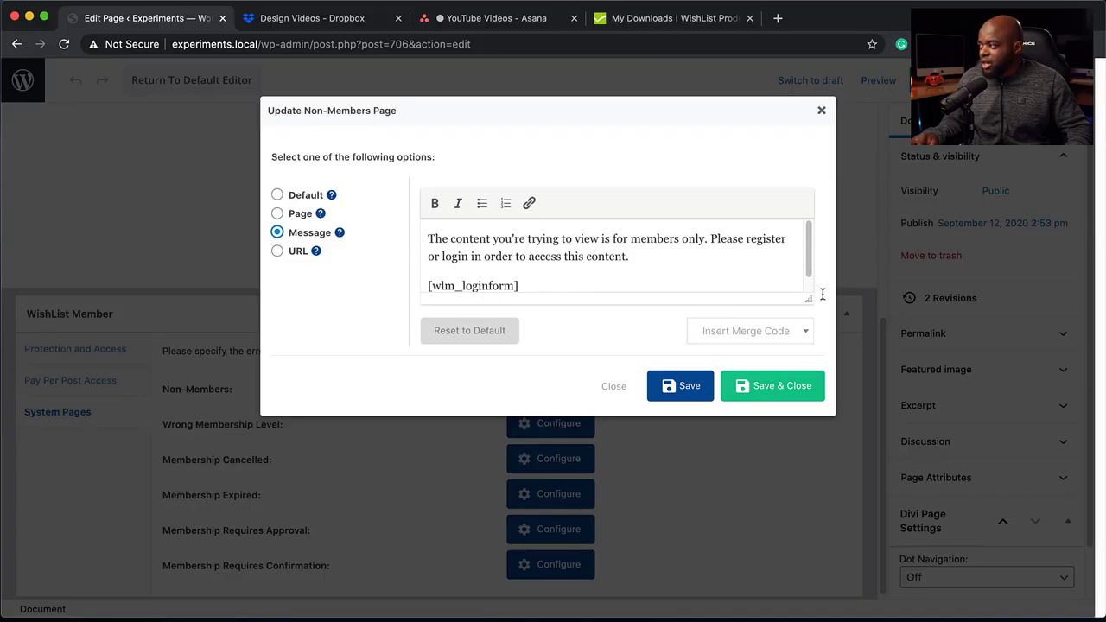
{"action": "left_click_drag", "start_coordinate": [810, 296], "coordinate": [817, 439]}
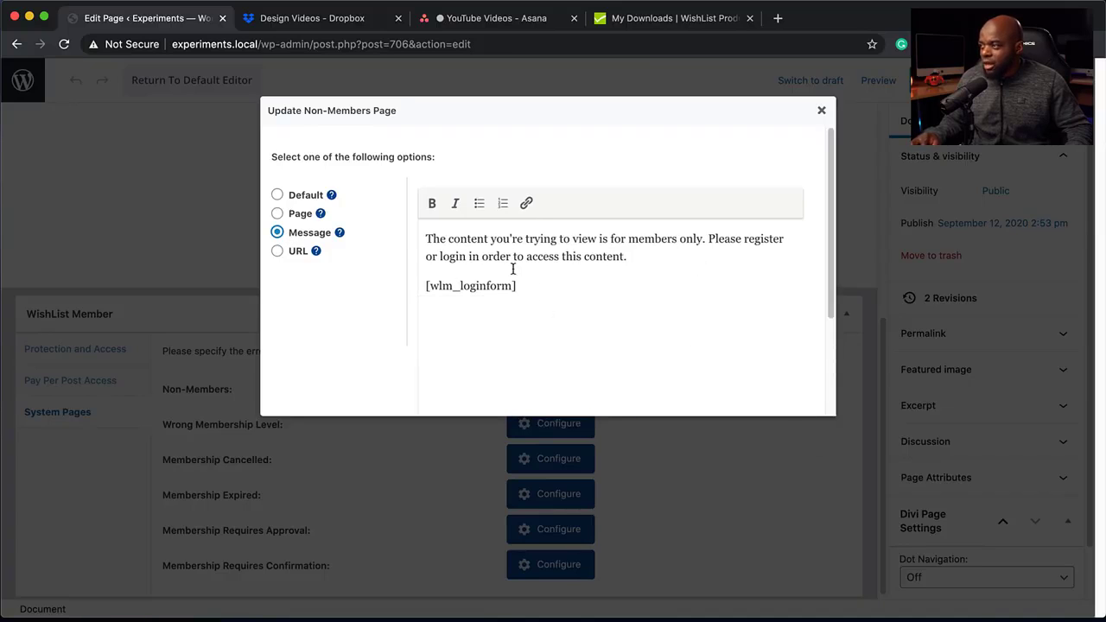
{"action": "left_click", "coordinate": [823, 113]}
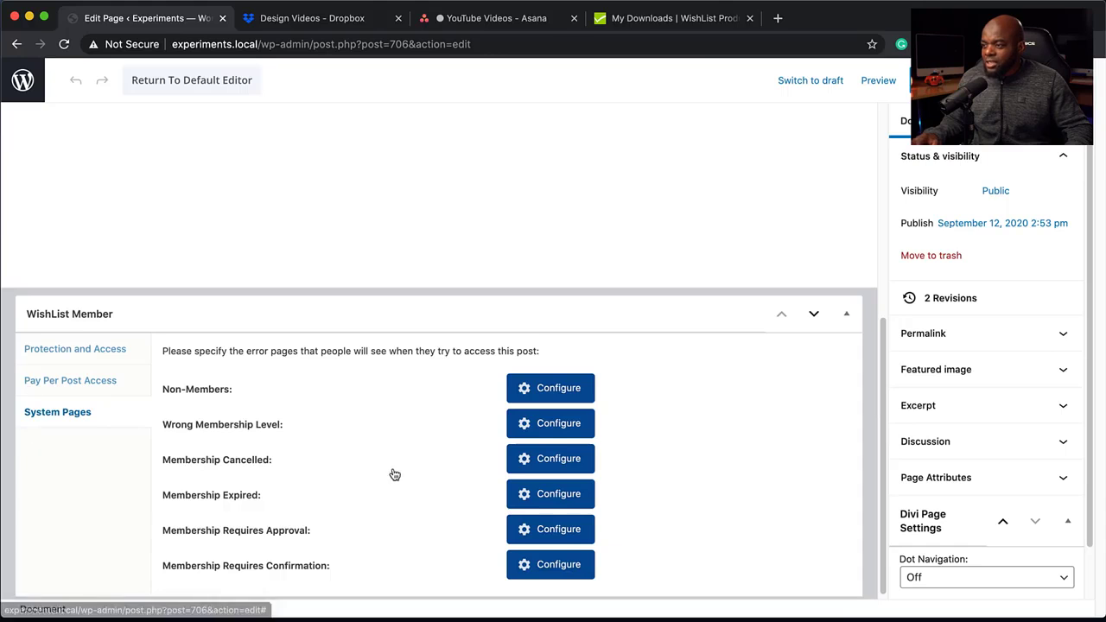
{"action": "scroll", "coordinate": [357, 436], "scroll_direction": "up", "scroll_amount": 5}
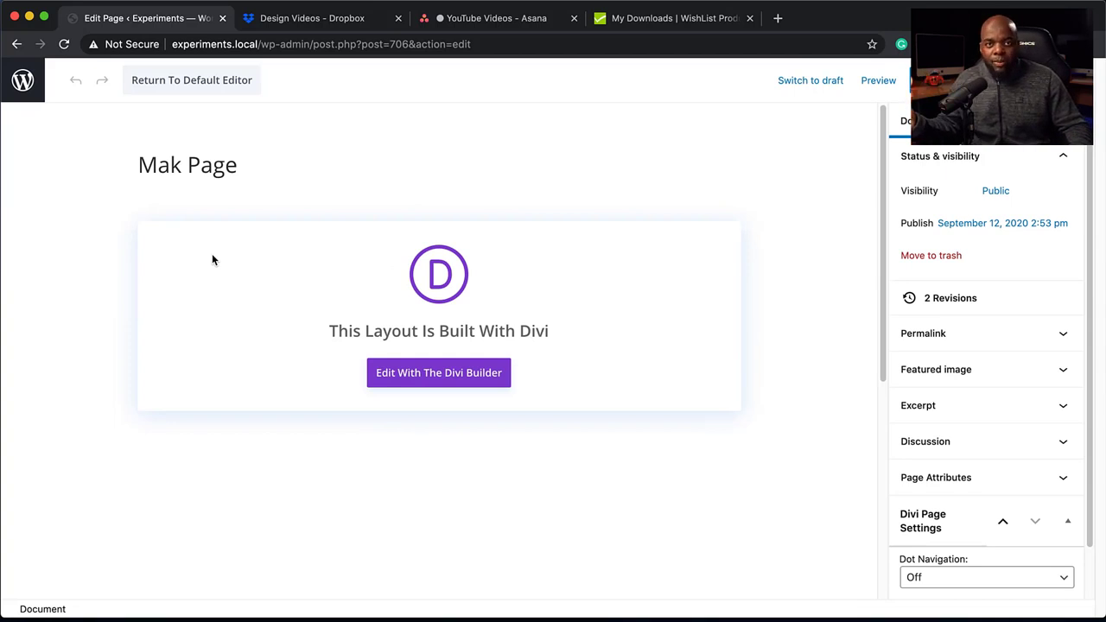
{"action": "left_click", "coordinate": [16, 44]}
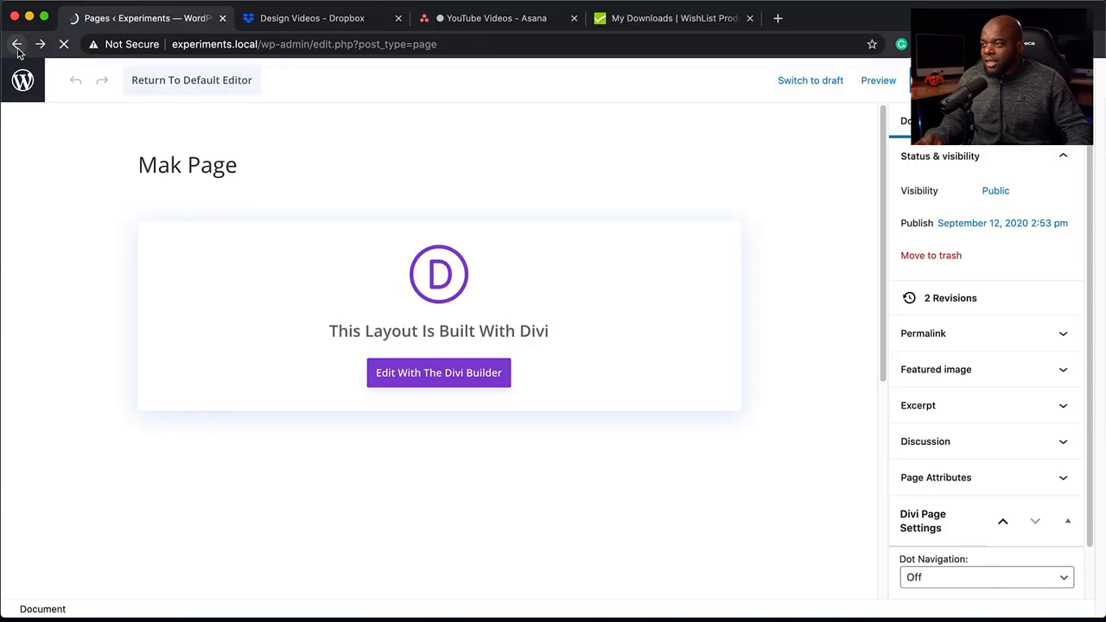
Review the error page, redirect and protection settings in the global defaults of WishList Member's advanced options.
{"action": "mouse_move", "coordinate": [58, 152]}
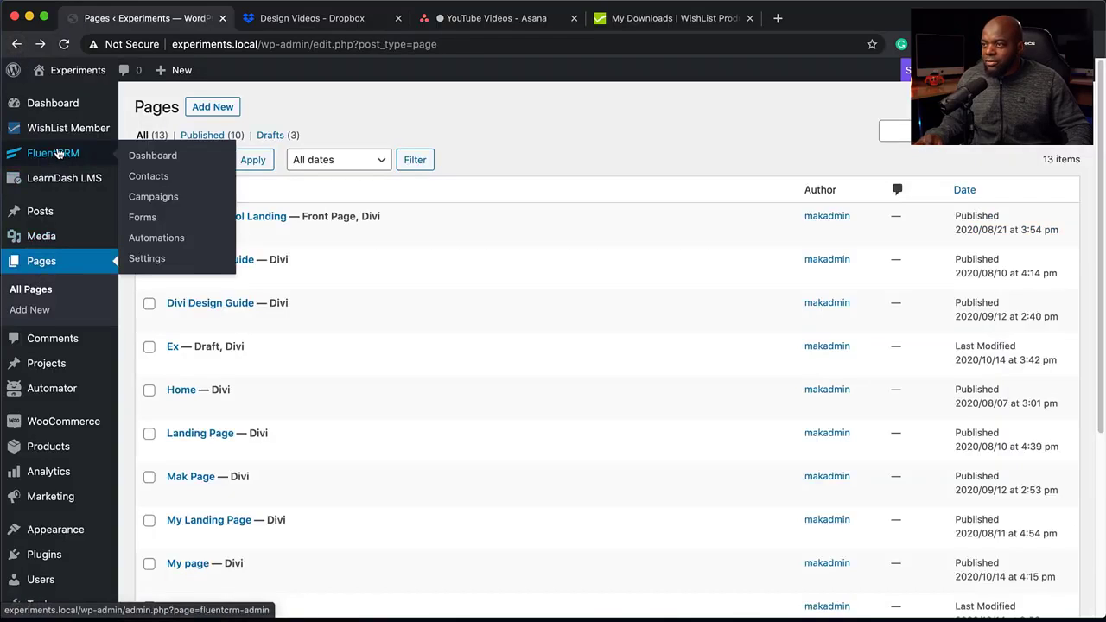
{"action": "mouse_move", "coordinate": [64, 132]}
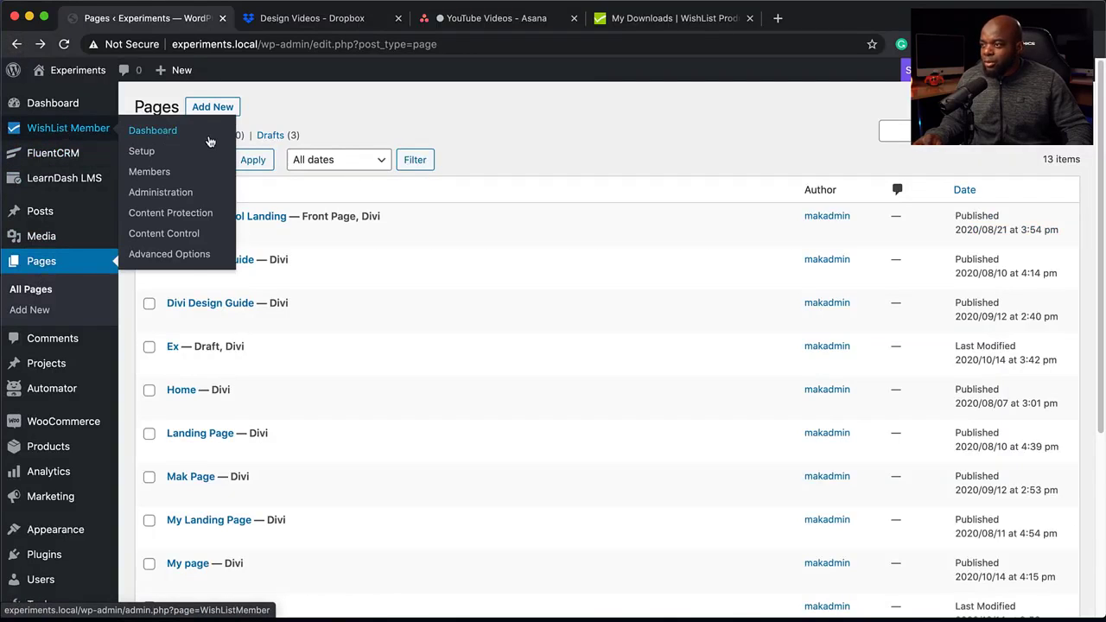
{"action": "left_click", "coordinate": [183, 256]}
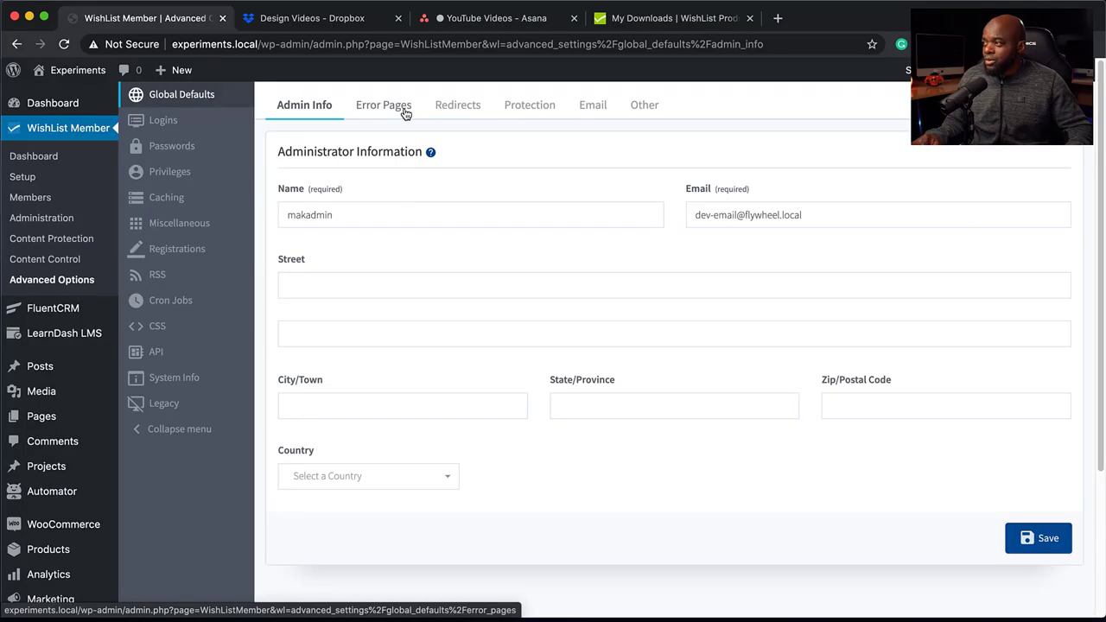
{"action": "left_click", "coordinate": [404, 113]}
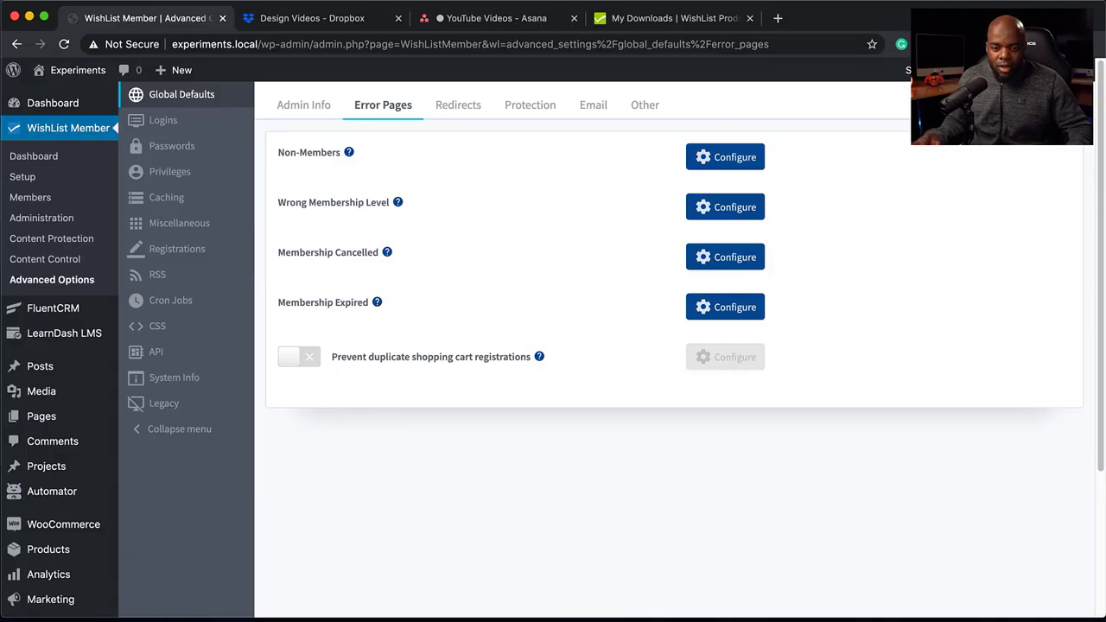
{"action": "left_click", "coordinate": [459, 105]}
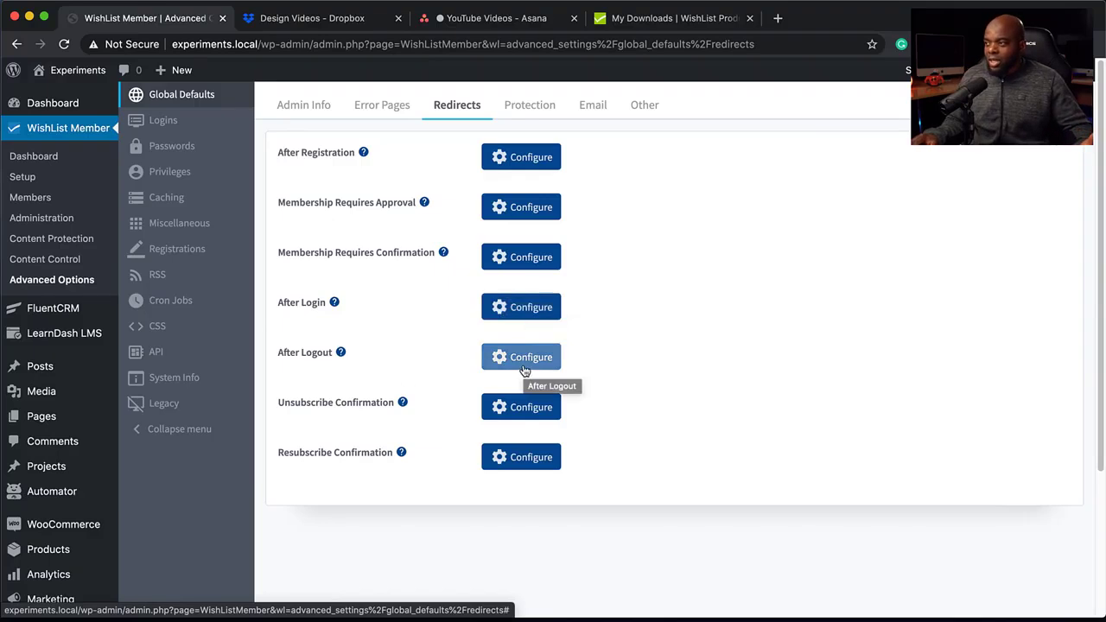
{"action": "left_click", "coordinate": [530, 108]}
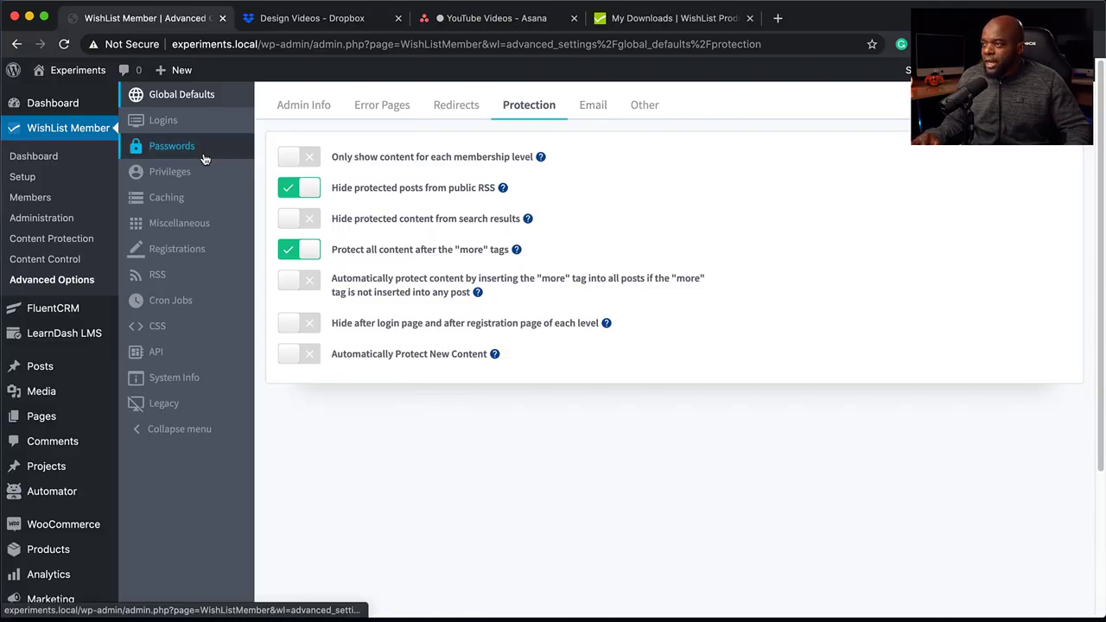
Look over the login settings and the miscellaneous settings in WishList Member's advanced options.
{"action": "left_click", "coordinate": [220, 128]}
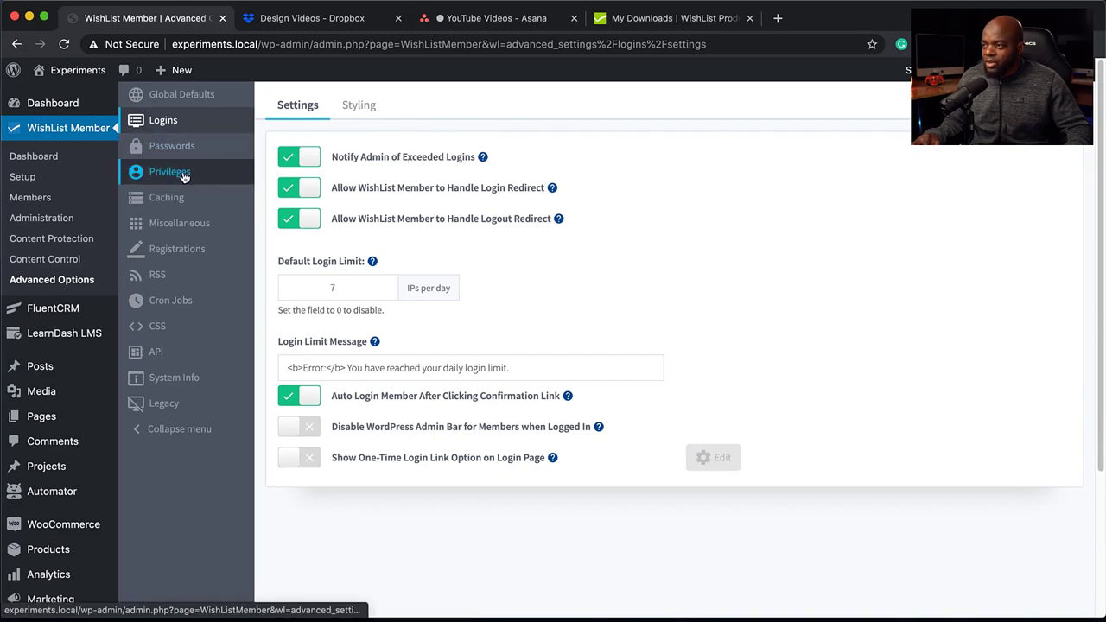
{"action": "left_click", "coordinate": [202, 228]}
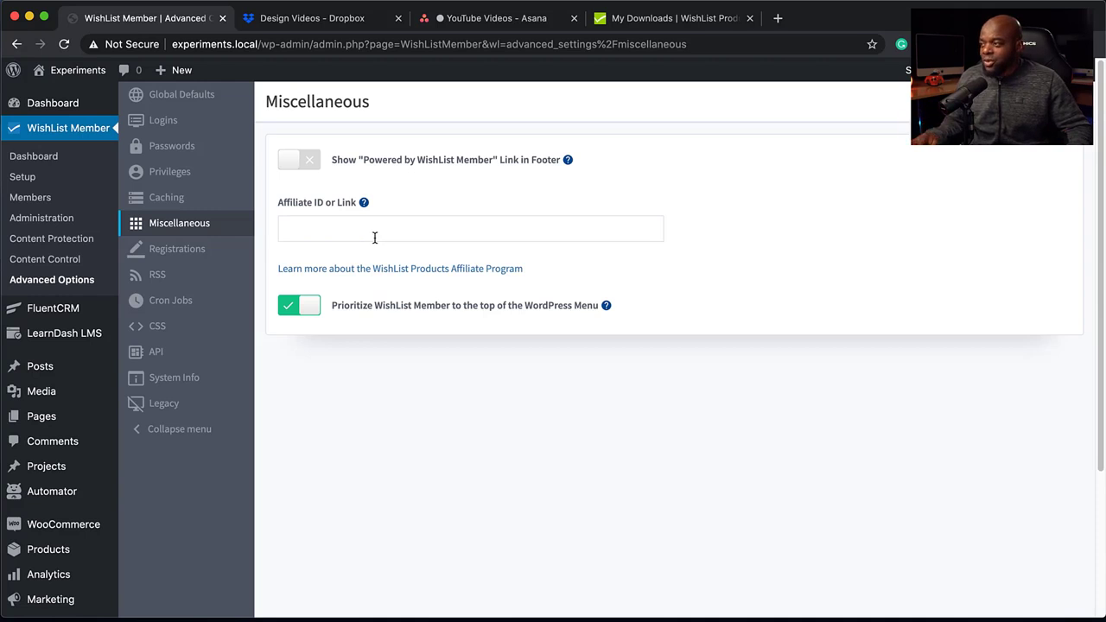
{"action": "left_click", "coordinate": [398, 388]}
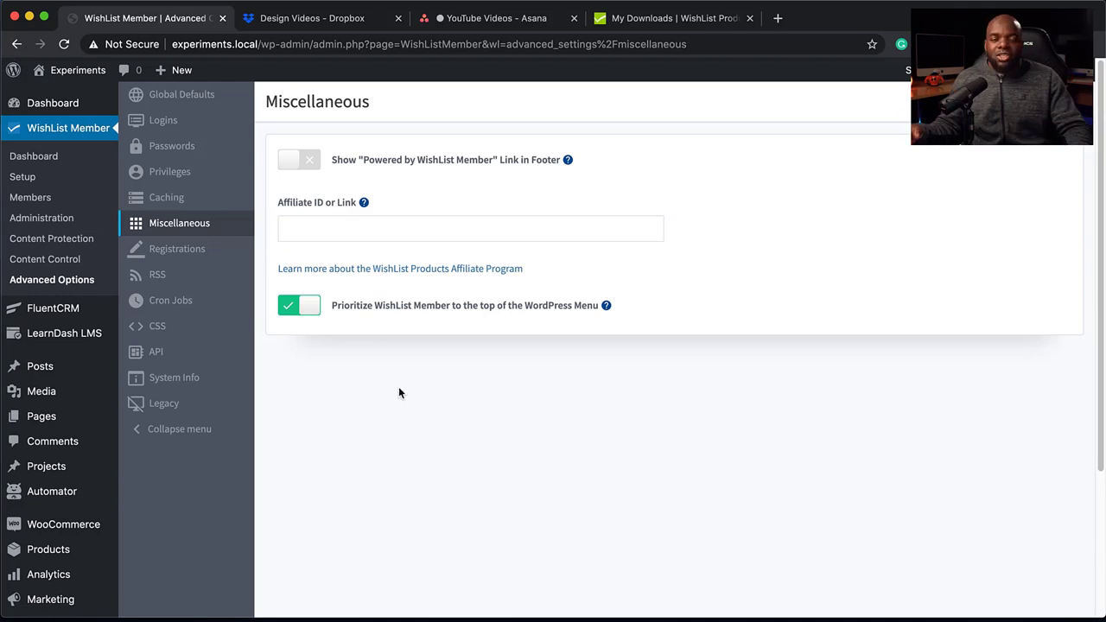